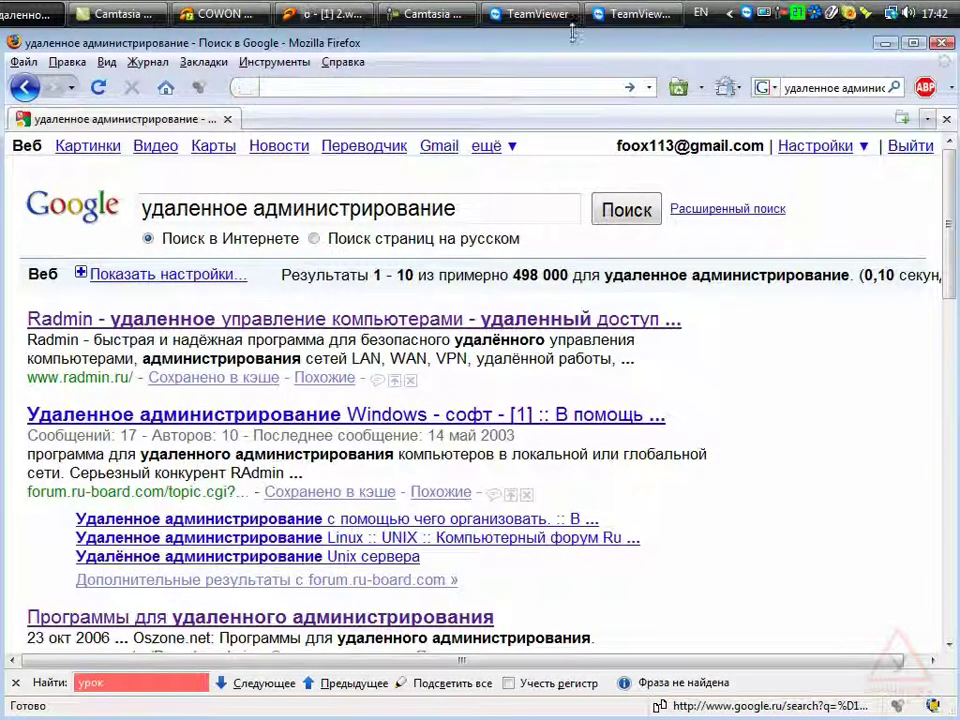
Switch to the TeamViewer session and examine the remote computer's Remote Desktop Connection options for display, local resources, programs and advanced settings.
left_click(630, 14)
left_click(84, 66)
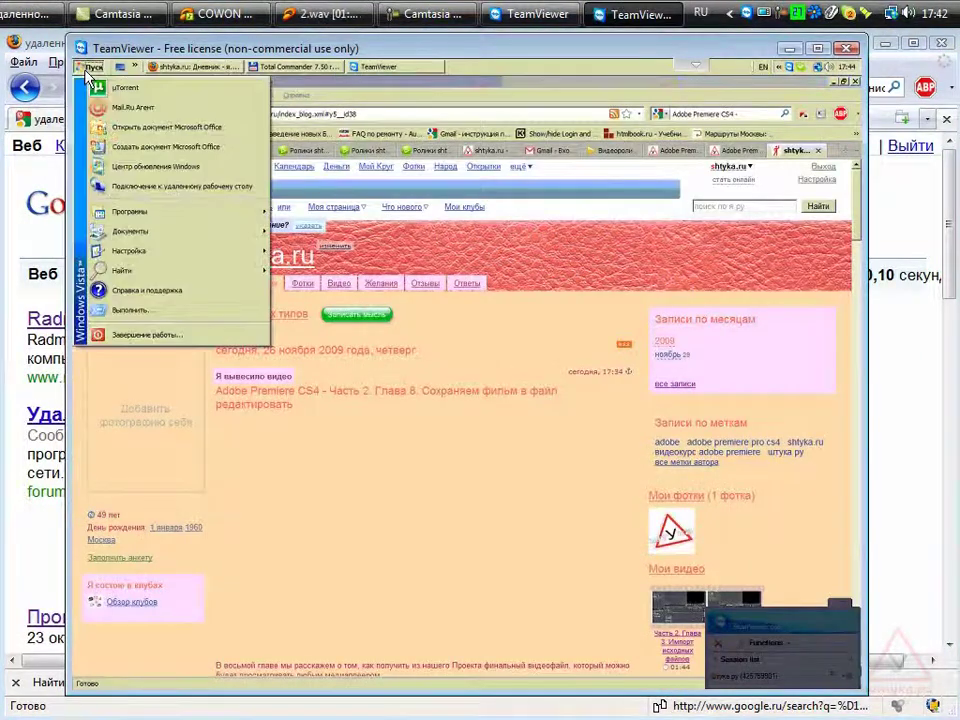
left_click(157, 190)
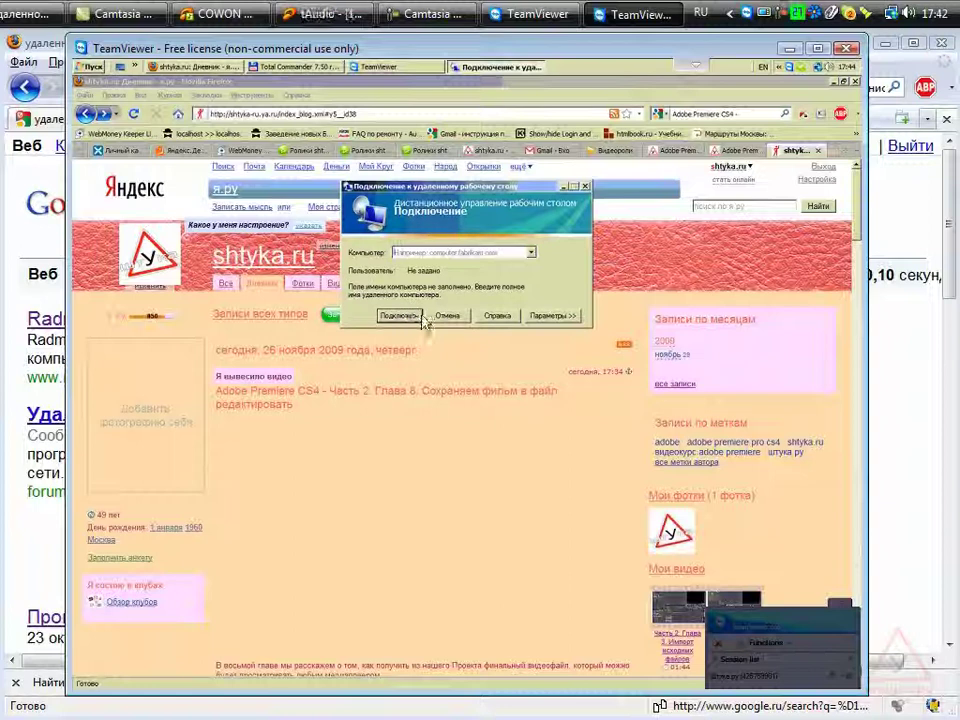
left_click(553, 315)
left_click(388, 249)
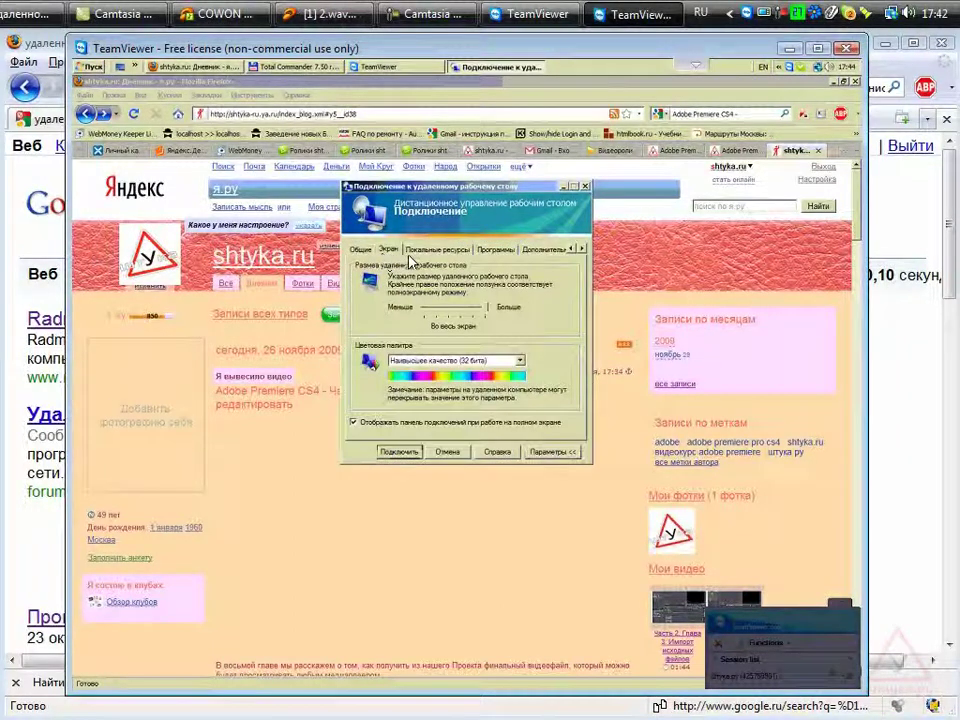
left_click(437, 249)
left_click(490, 250)
left_click(543, 249)
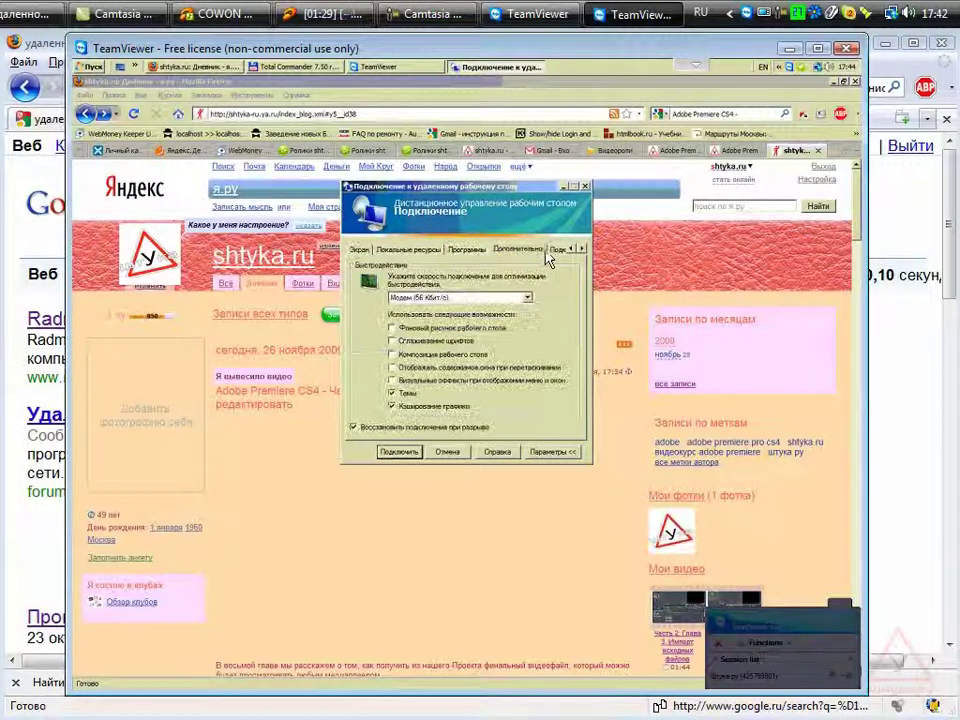
left_click(581, 248)
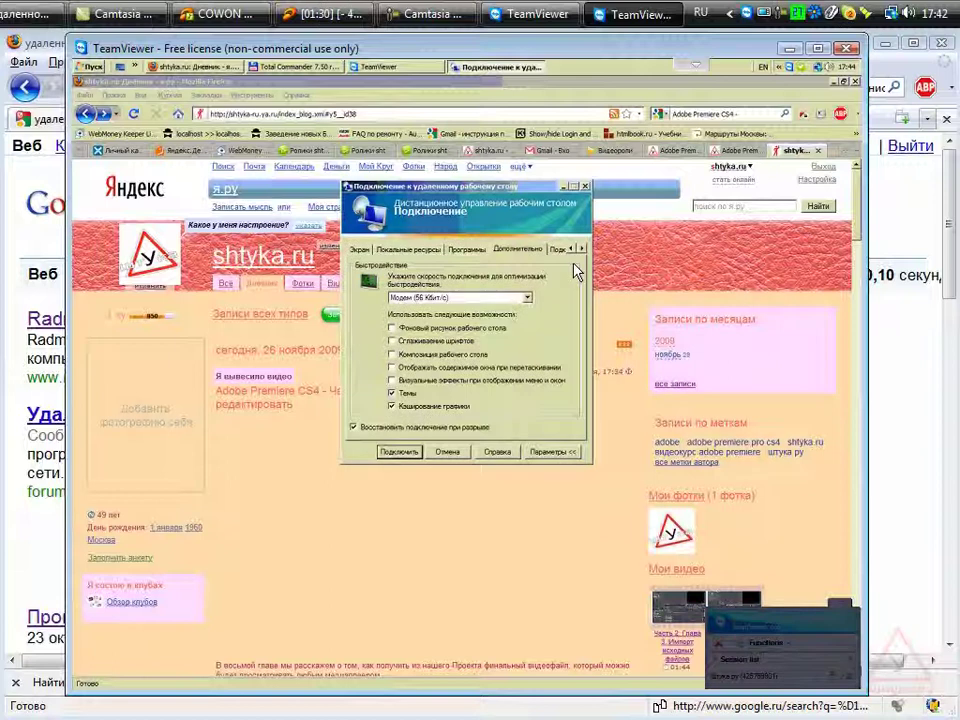
left_click(587, 190)
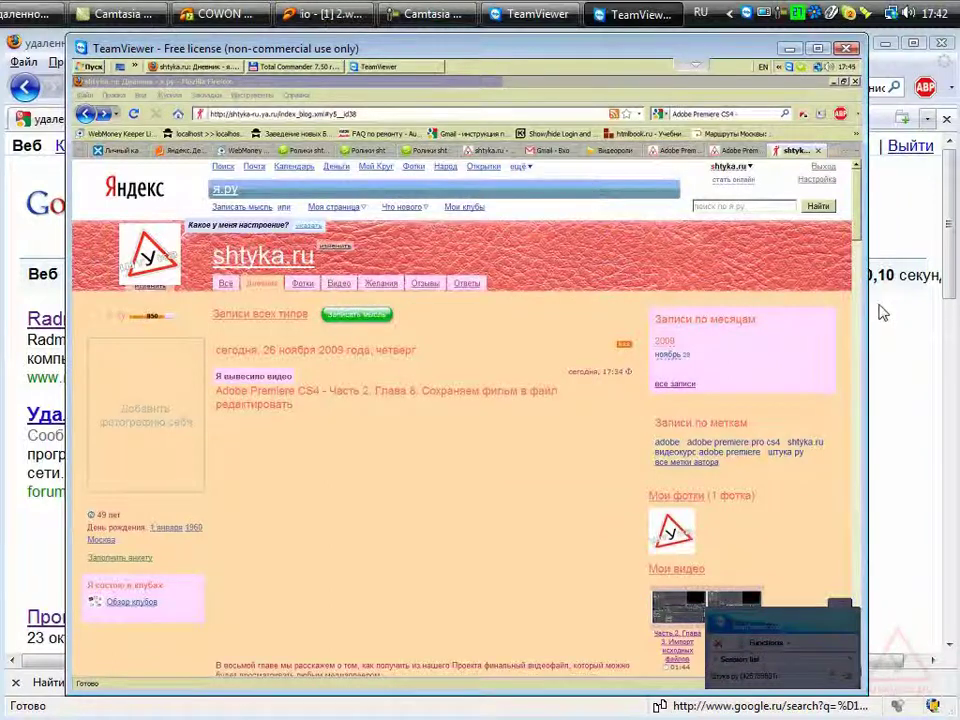
left_click(879, 311)
left_click(321, 88)
type("http://teamviewer.com/")
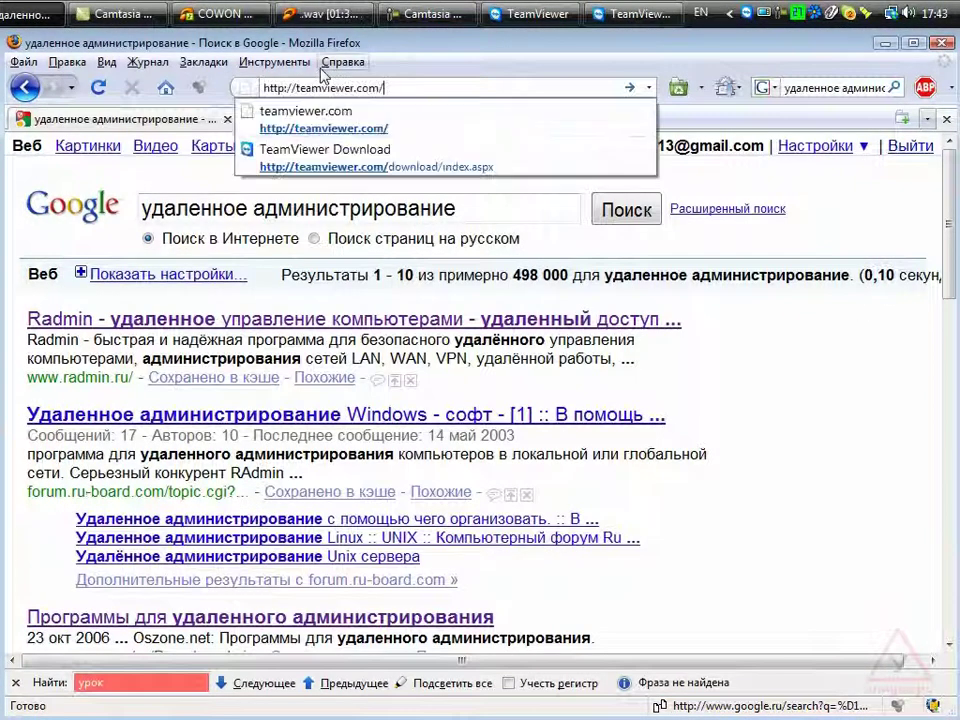
key("alt+Return")
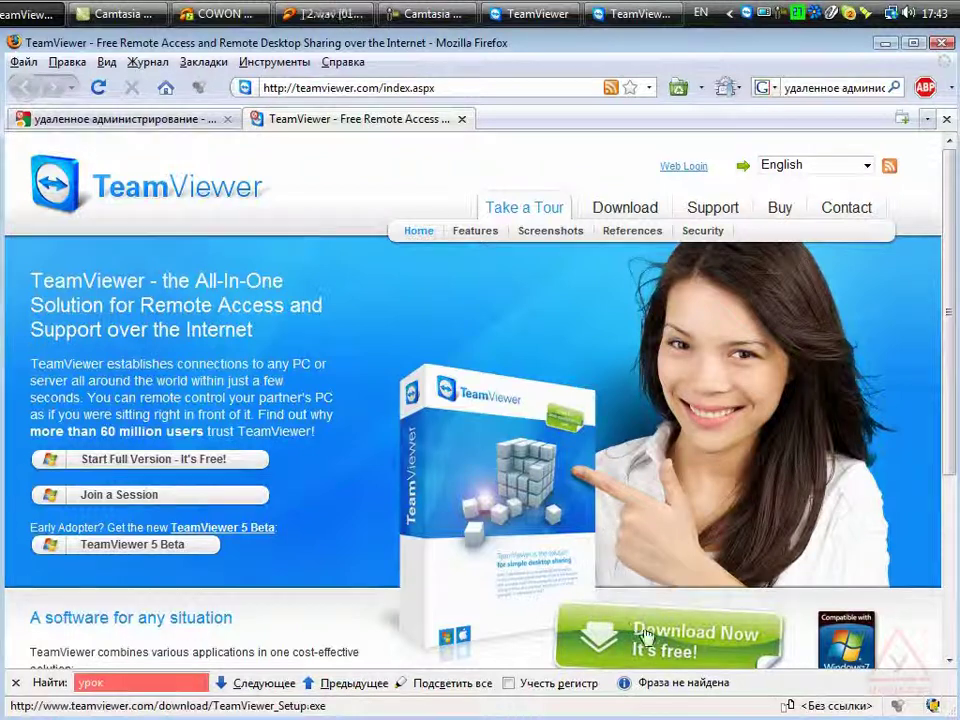
Open the TeamViewer Download page in a new tab and download the Windows full version v5.0.7359 Beta.
middle_click(623, 209)
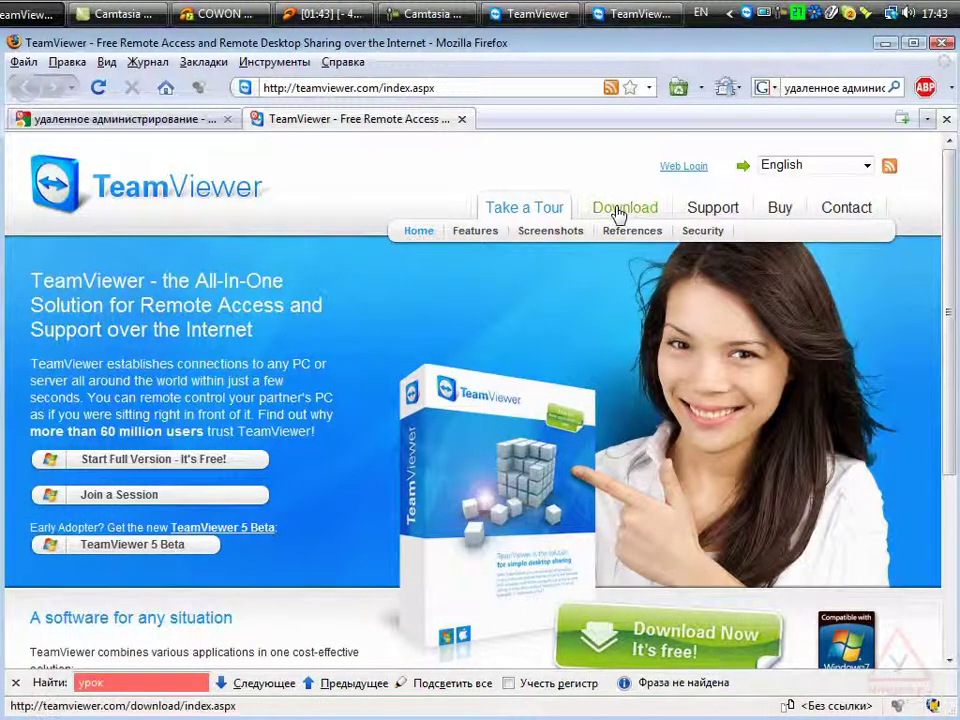
left_click(494, 130)
scroll(250, 450, "down", 5)
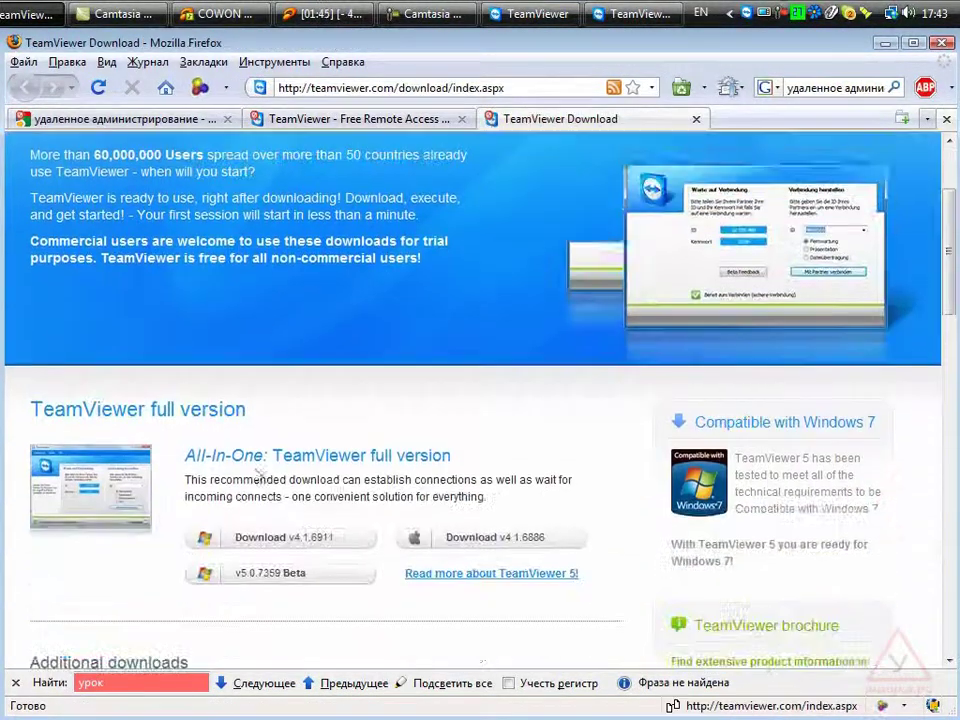
left_click(291, 470)
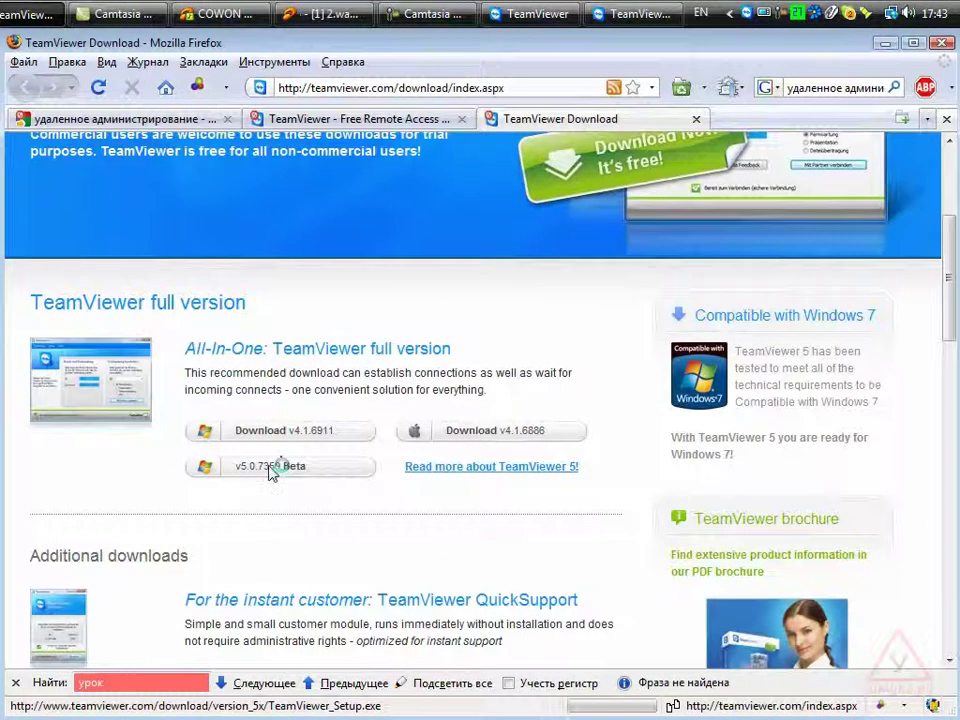
left_click(459, 298)
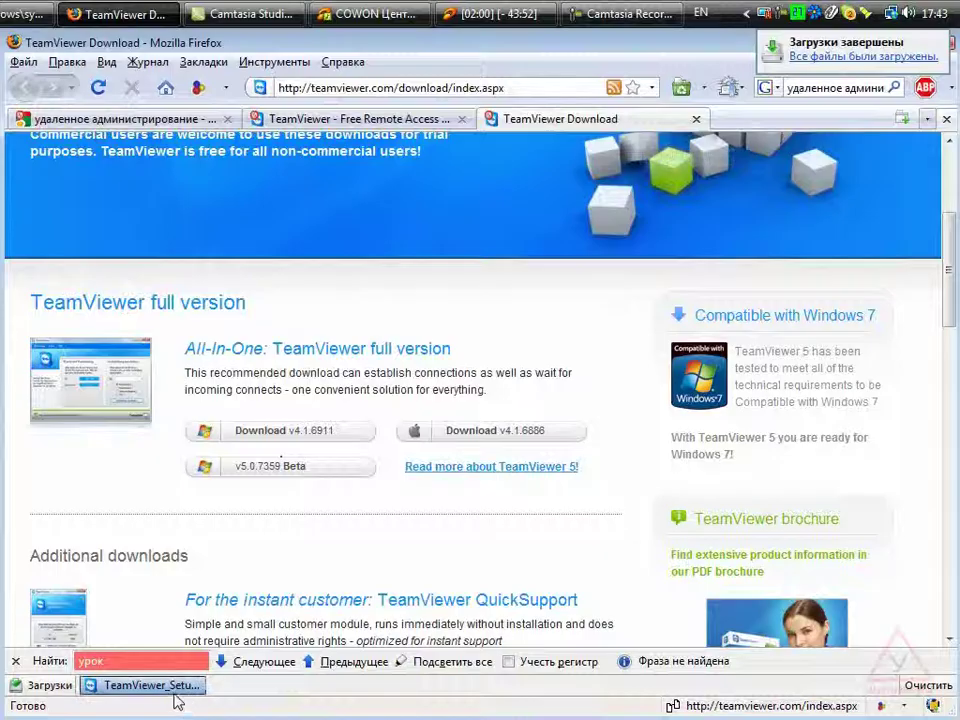
Run the downloaded TeamViewer_Setup.exe and place the setup window in the middle of the screen.
left_click(175, 688)
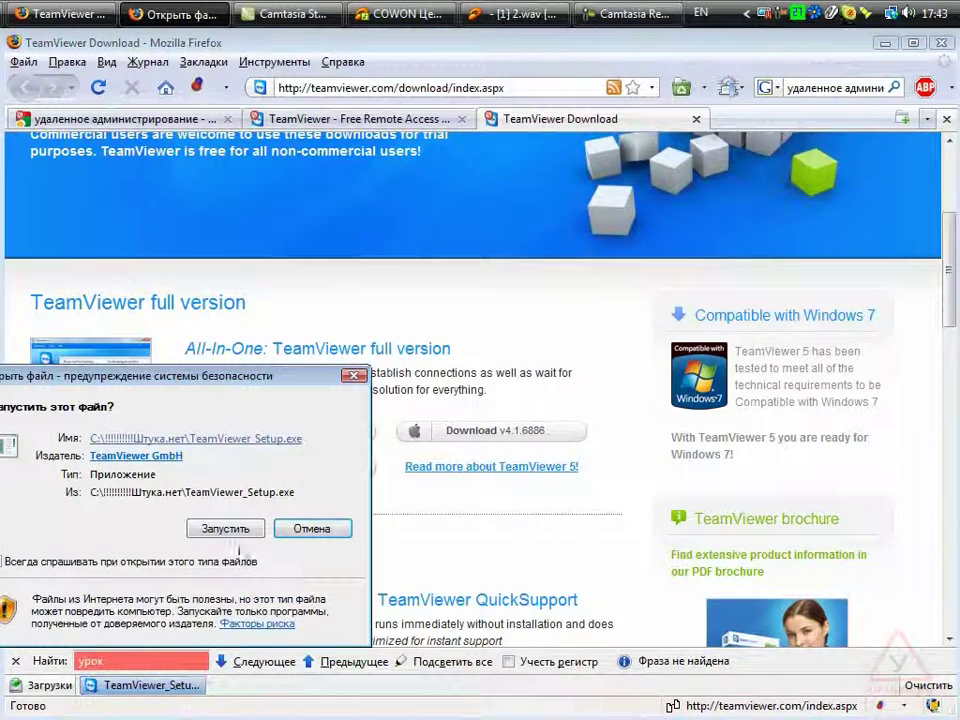
left_click(225, 525)
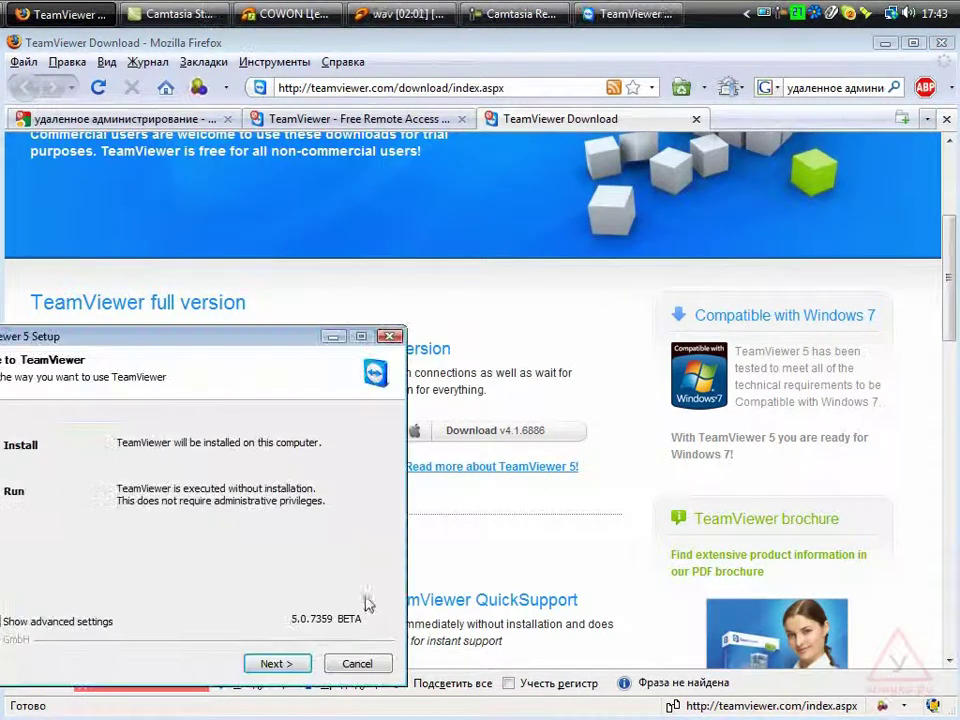
left_click_drag(268, 338, 556, 246)
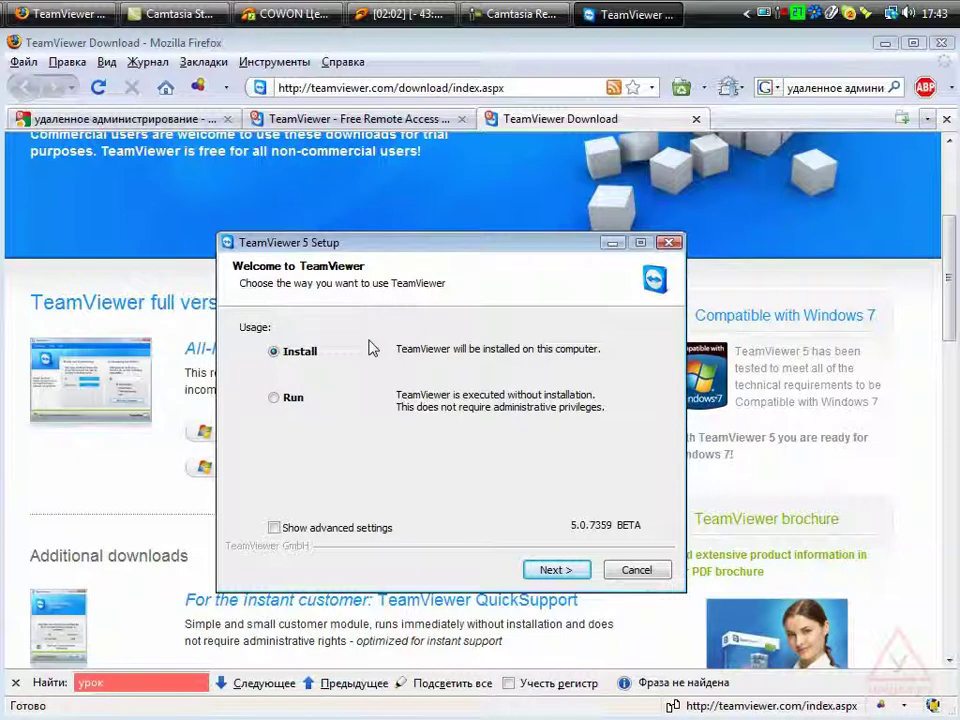
Choose the Install usage with advanced settings shown and continue the setup.
left_click(298, 400)
left_click(300, 358)
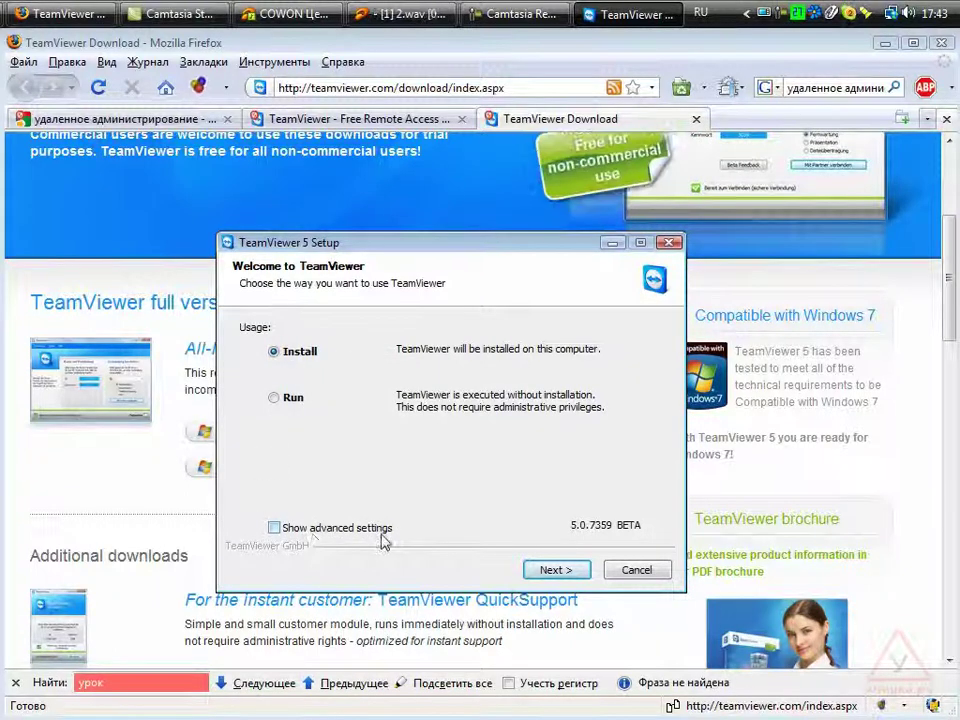
left_click(274, 527)
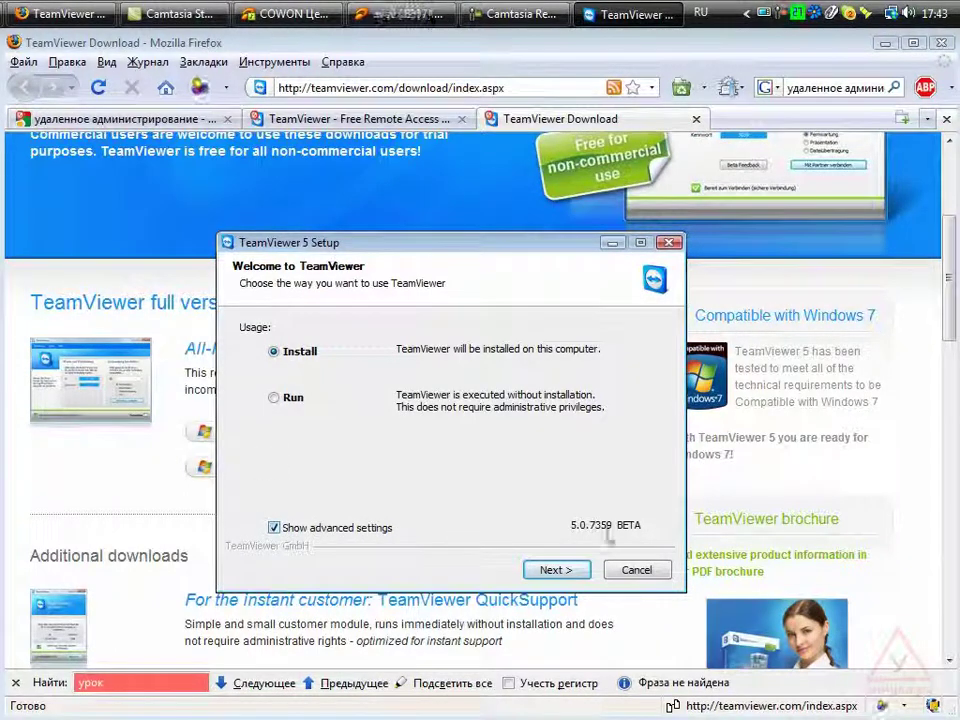
left_click(553, 570)
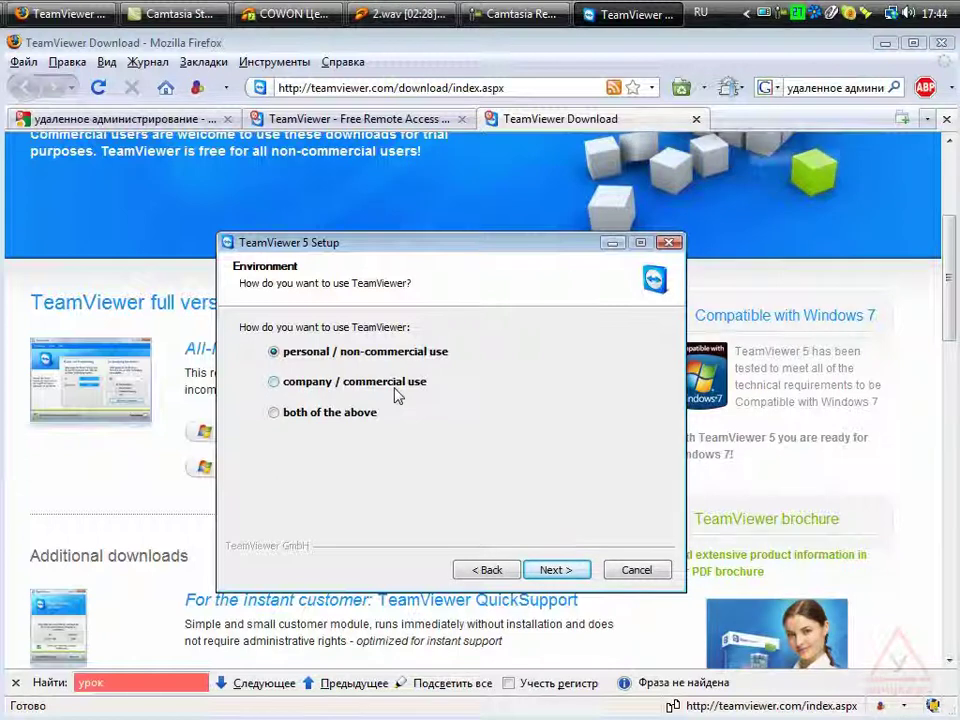
Continue with personal / non-commercial use and accept both the license agreement terms and the non-commercial, private use condition.
left_click(557, 574)
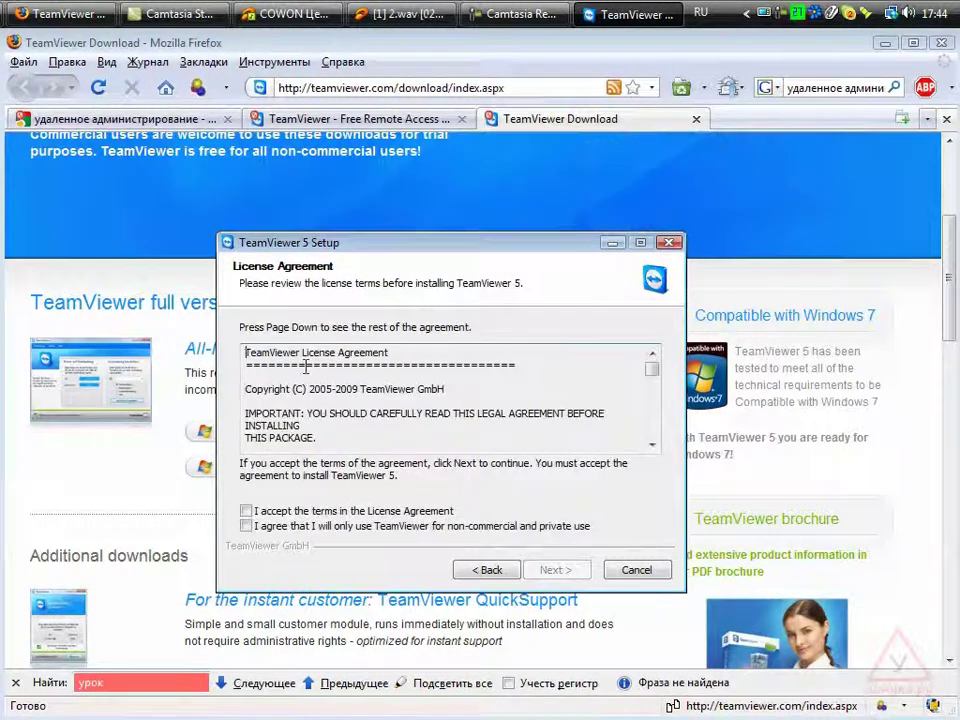
left_click(654, 386)
left_click_drag(656, 394, 656, 446)
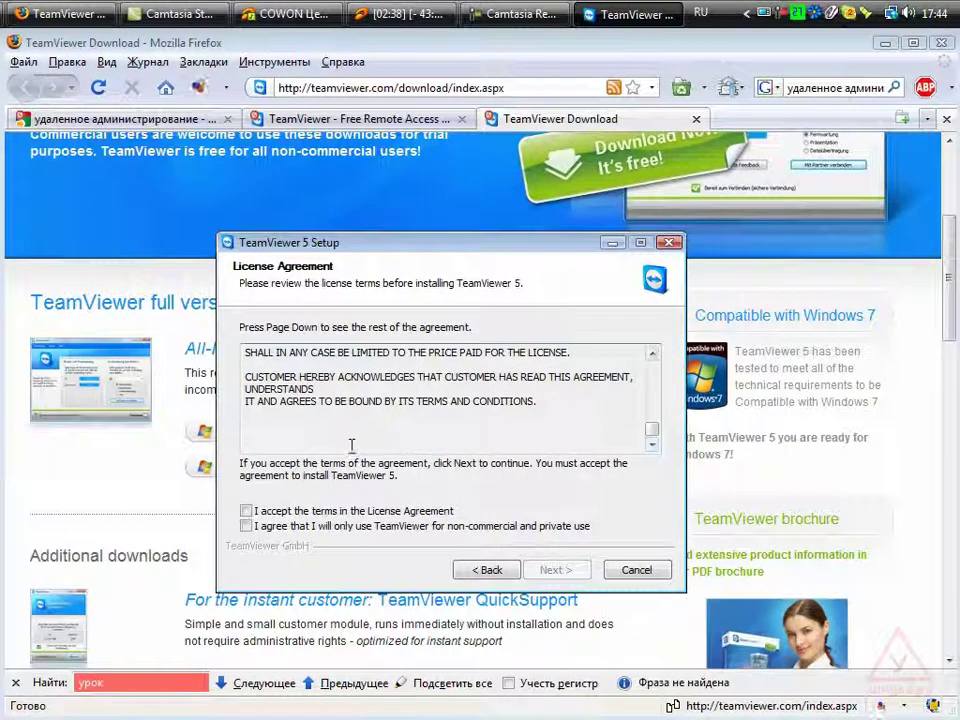
left_click(246, 511)
left_click(248, 527)
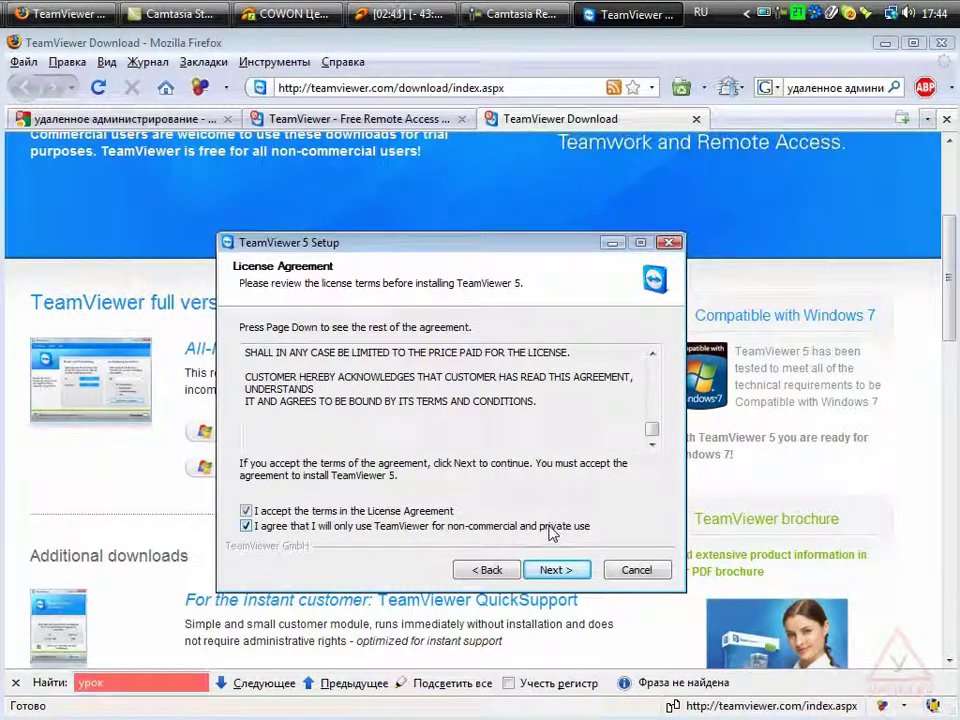
left_click(574, 579)
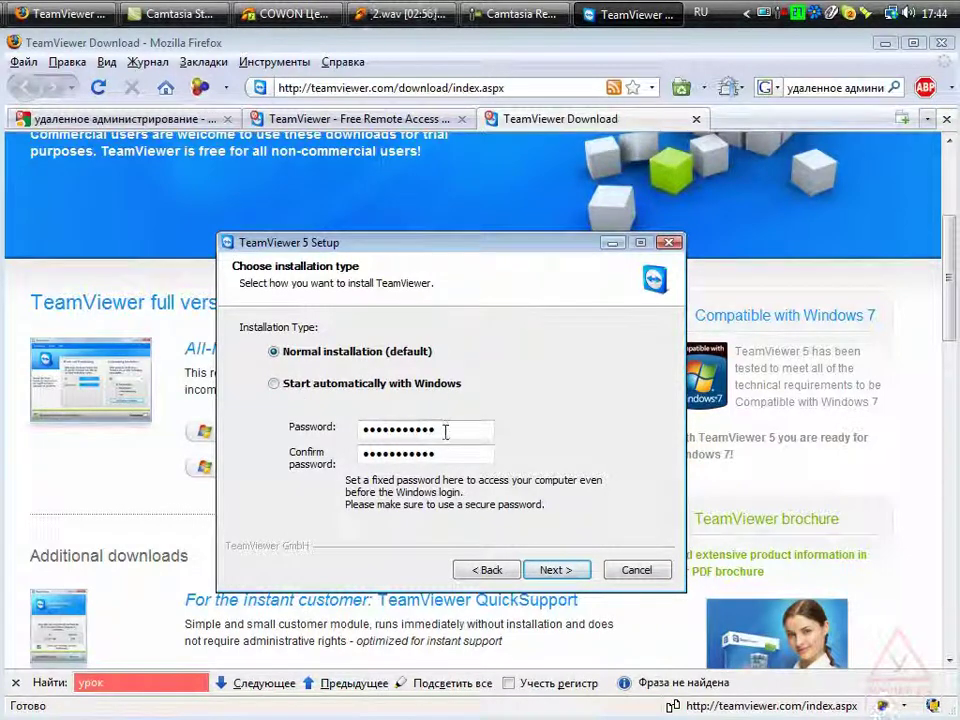
Keep the normal installation type with the prefilled password fields and continue without TeamViewer VPN.
left_click_drag(446, 429, 365, 440)
left_click_drag(446, 454, 358, 456)
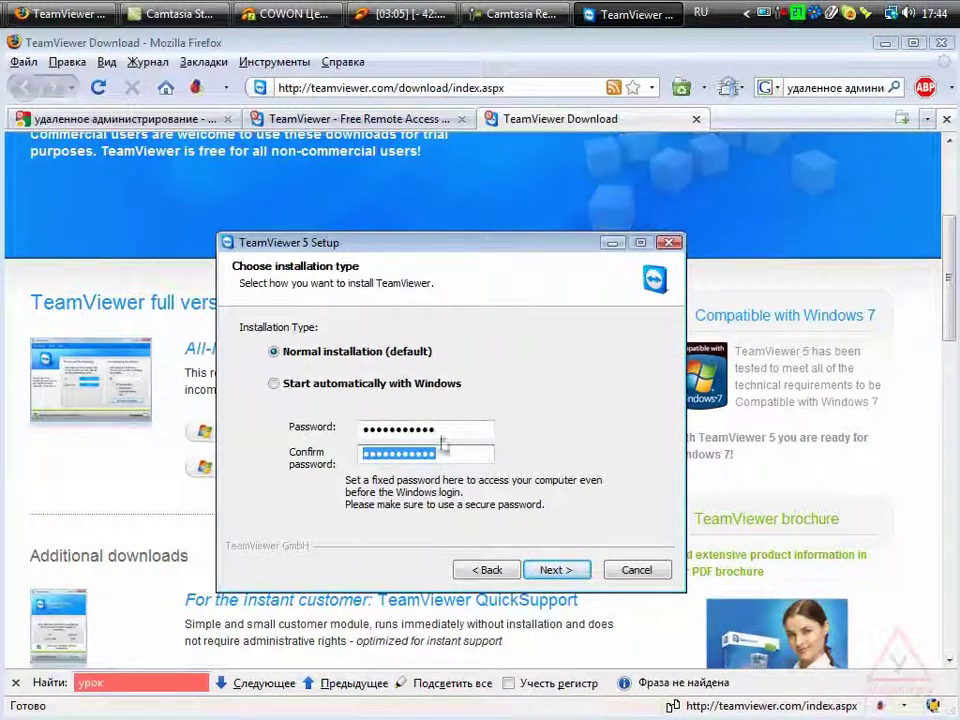
left_click(554, 573)
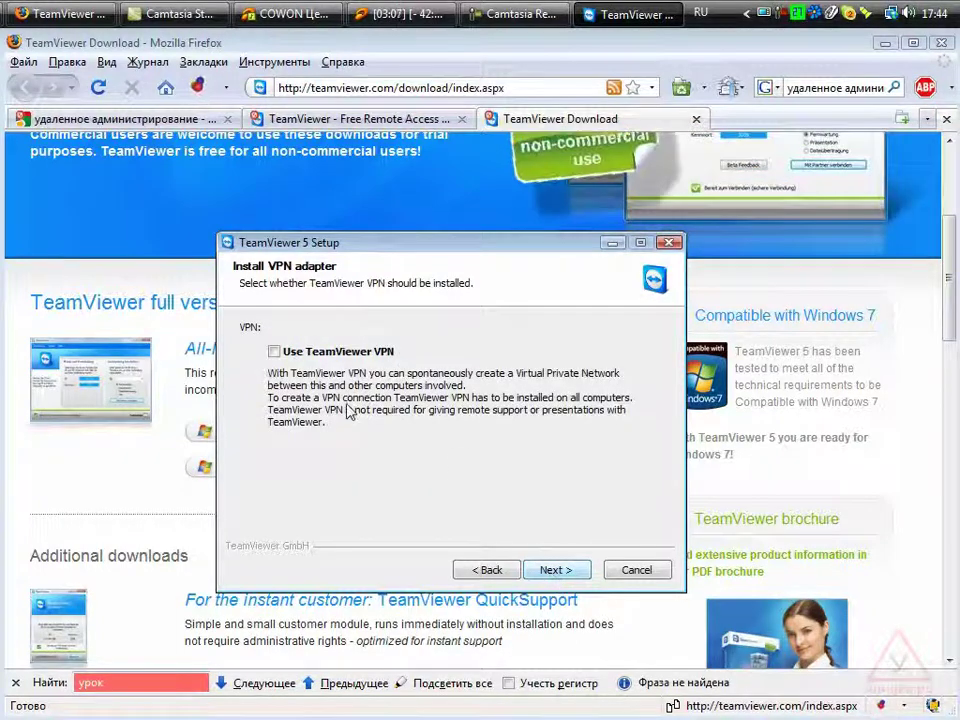
left_click(274, 353)
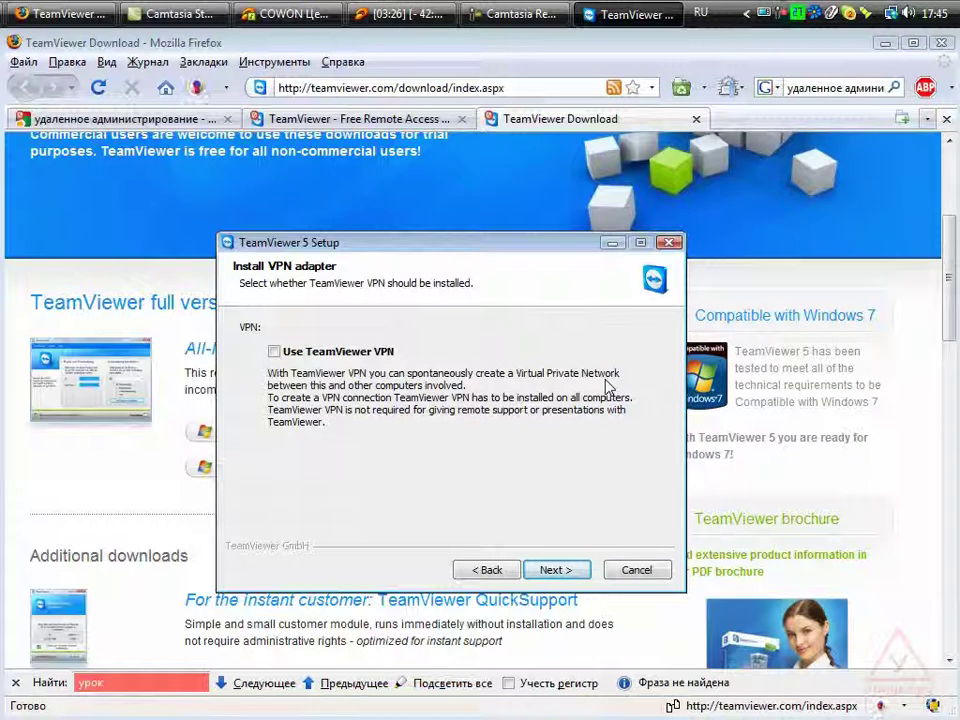
left_click(556, 572)
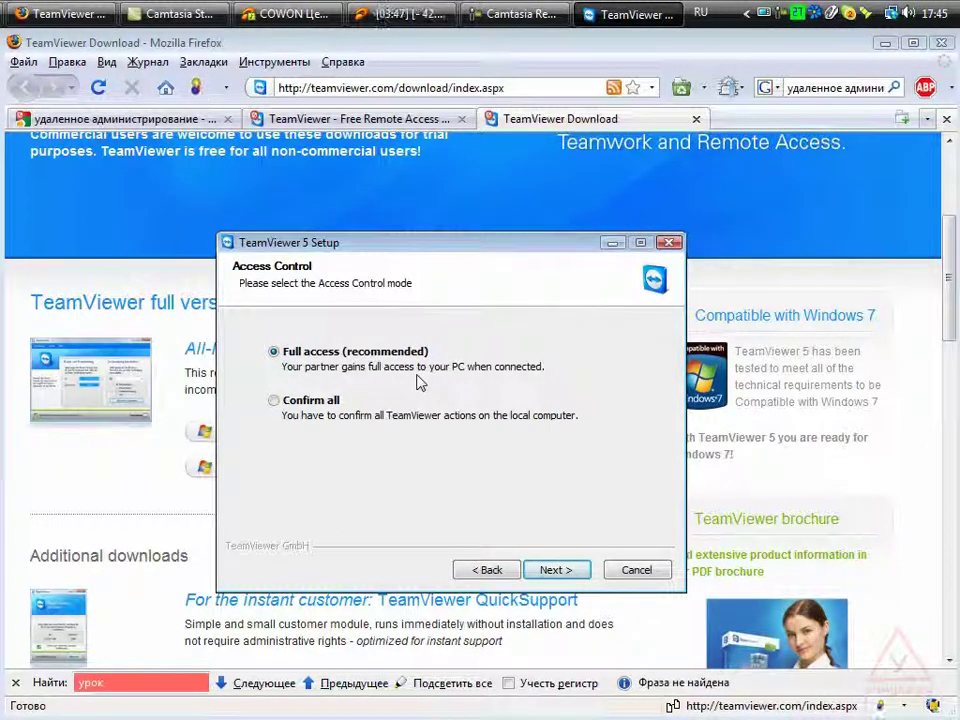
Try the Confirm all access mode, return to Full access (recommended) and continue.
left_click(287, 403)
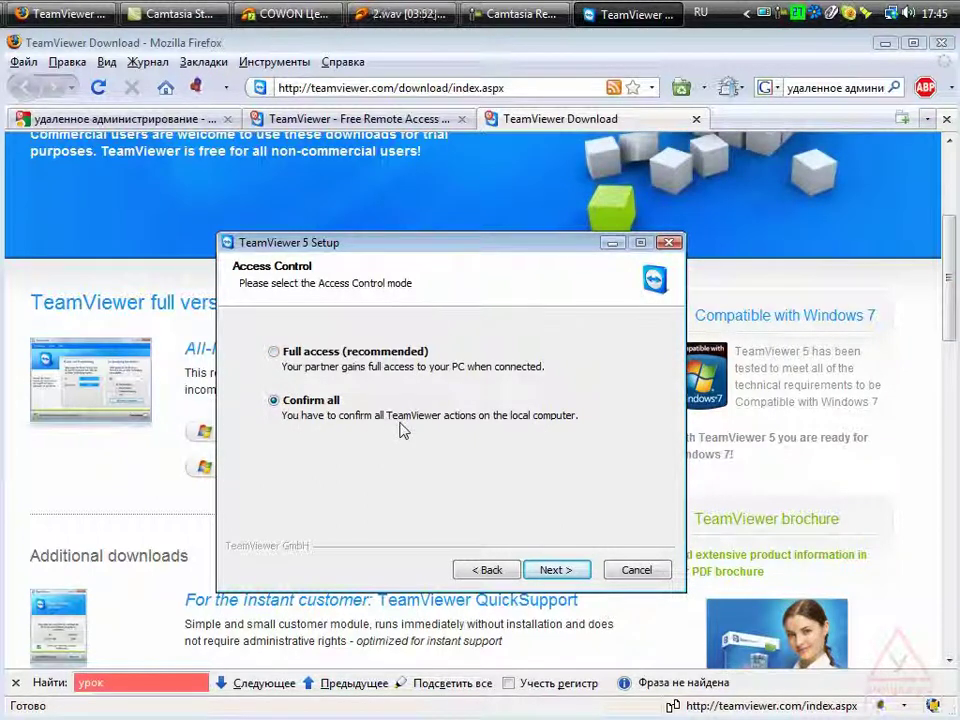
left_click(274, 351)
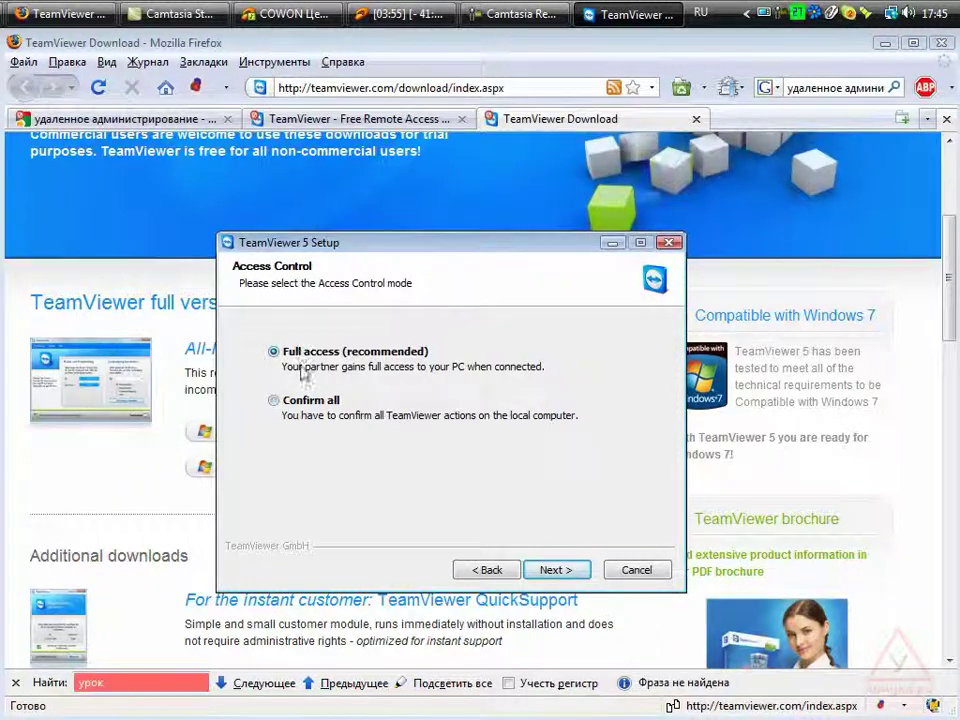
left_click(563, 572)
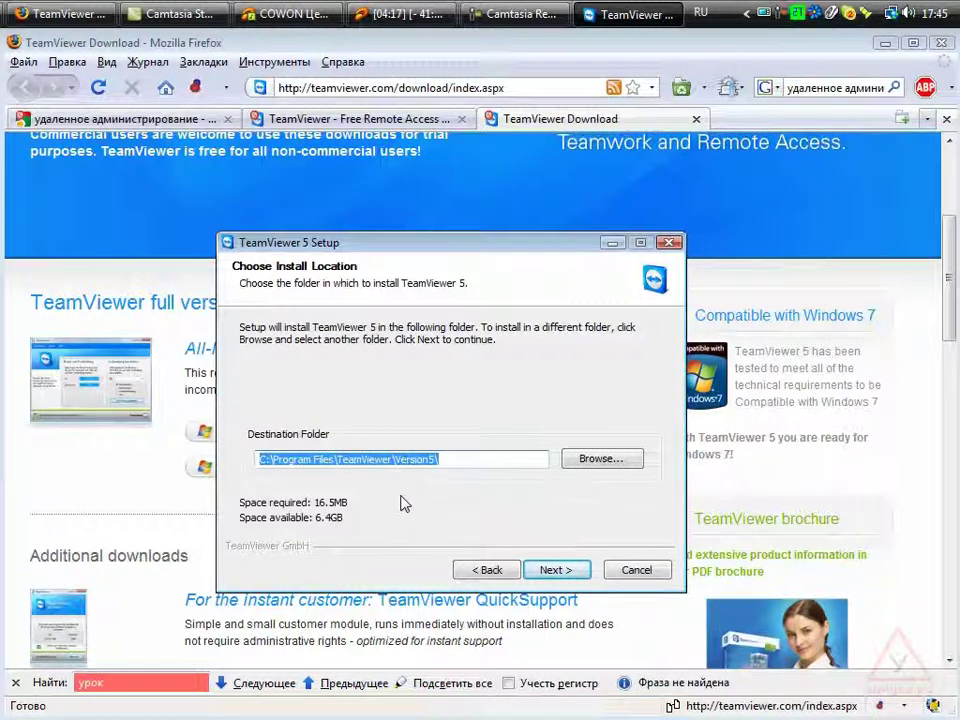
Install into C:\Program Files\TeamViewer\Version5\ with the Start Menu folder TeamViewer 5, finish the setup and reposition the TeamViewer window.
left_click(258, 461)
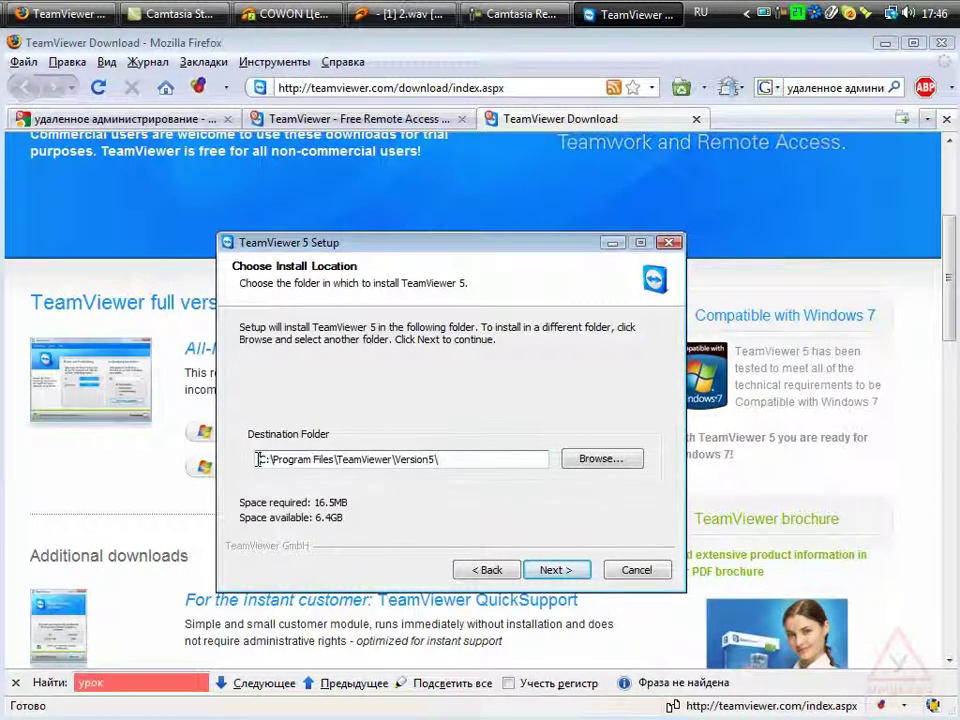
left_click_drag(449, 459, 250, 456)
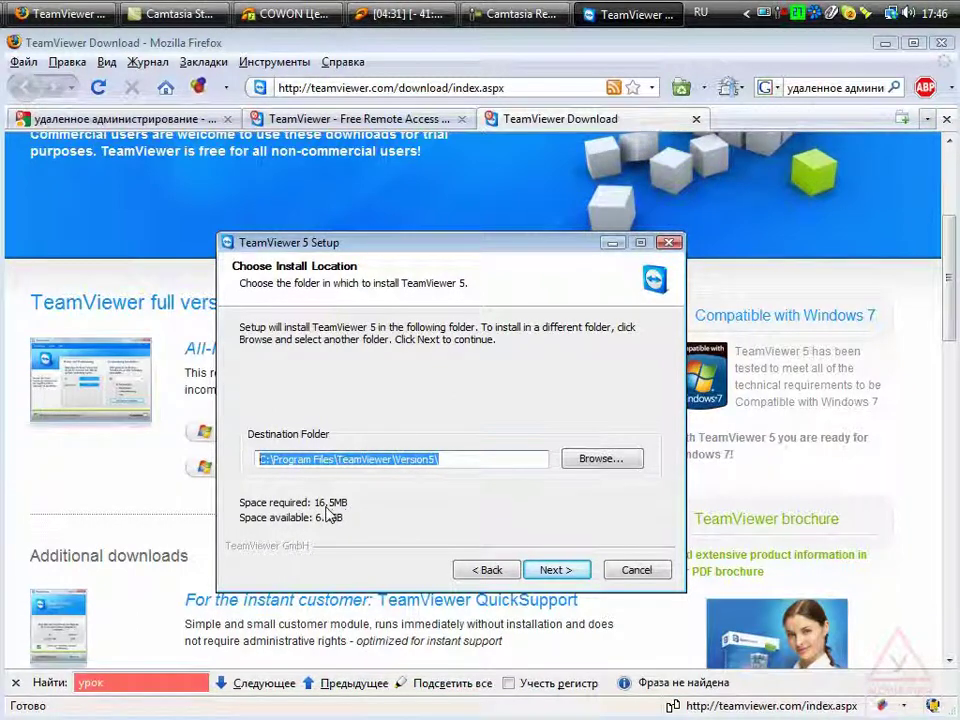
left_click(540, 578)
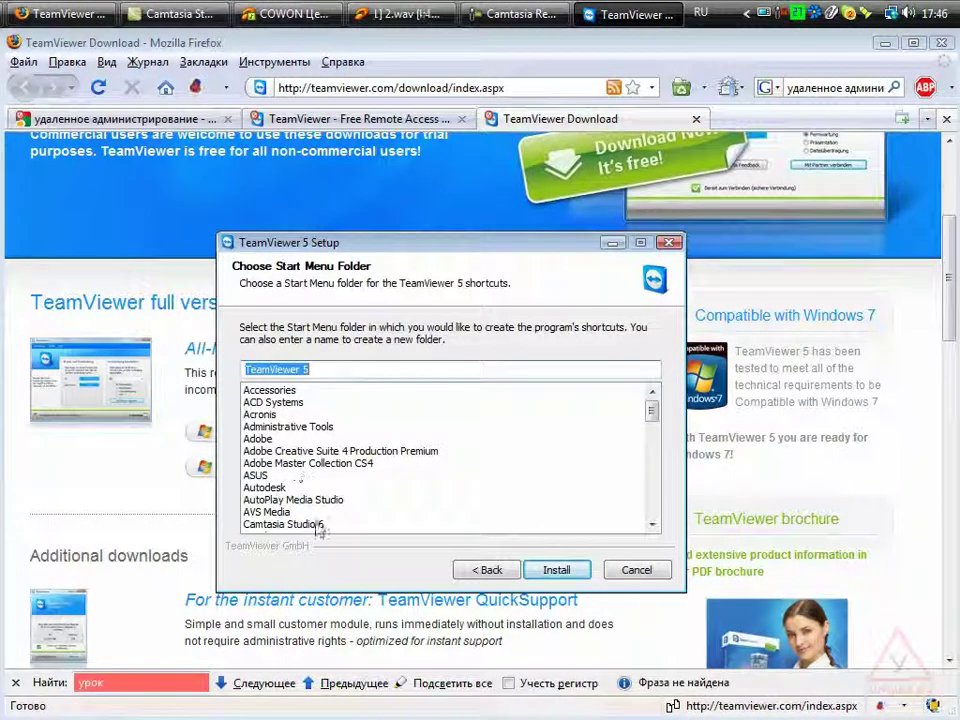
left_click(561, 578)
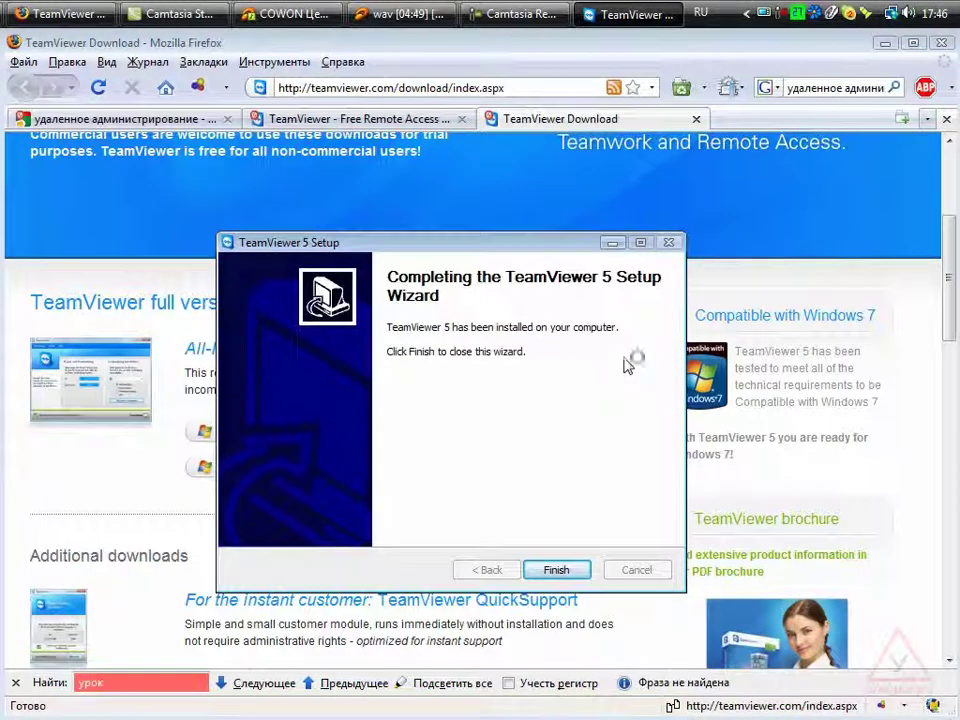
left_click(545, 570)
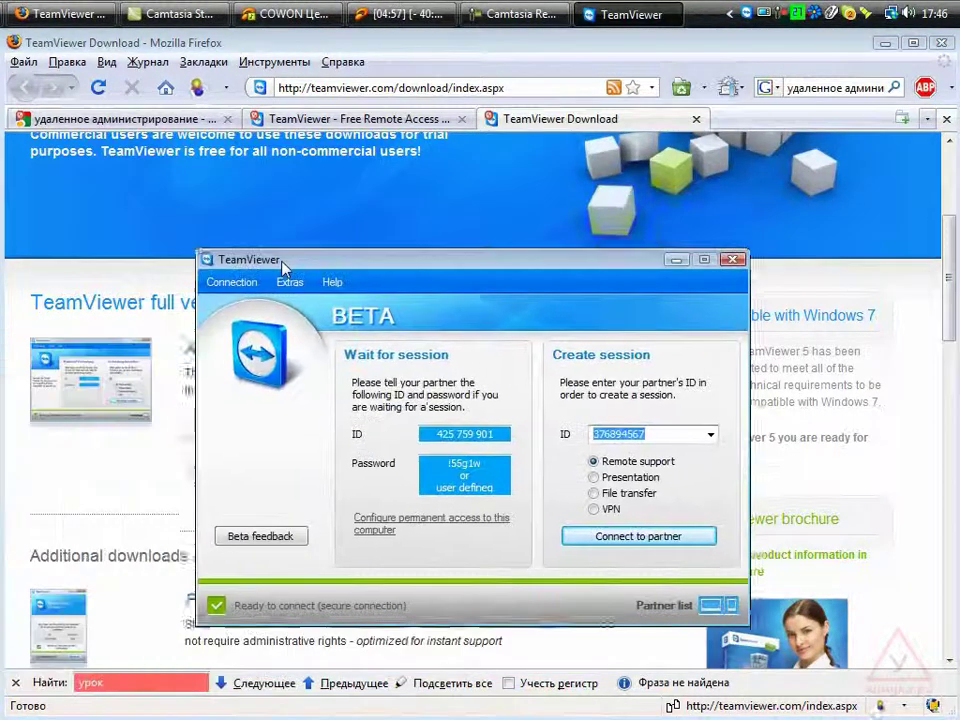
left_click_drag(284, 266, 160, 217)
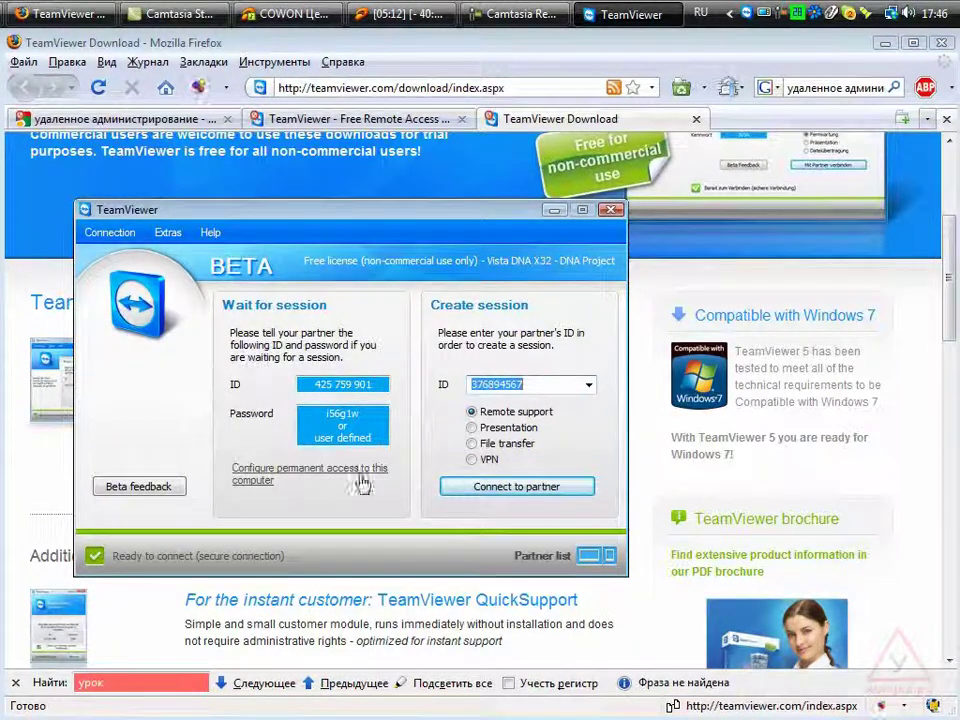
Generate a new dynamic password for incoming sessions on this computer, twice in a row.
mouse_move(335, 378)
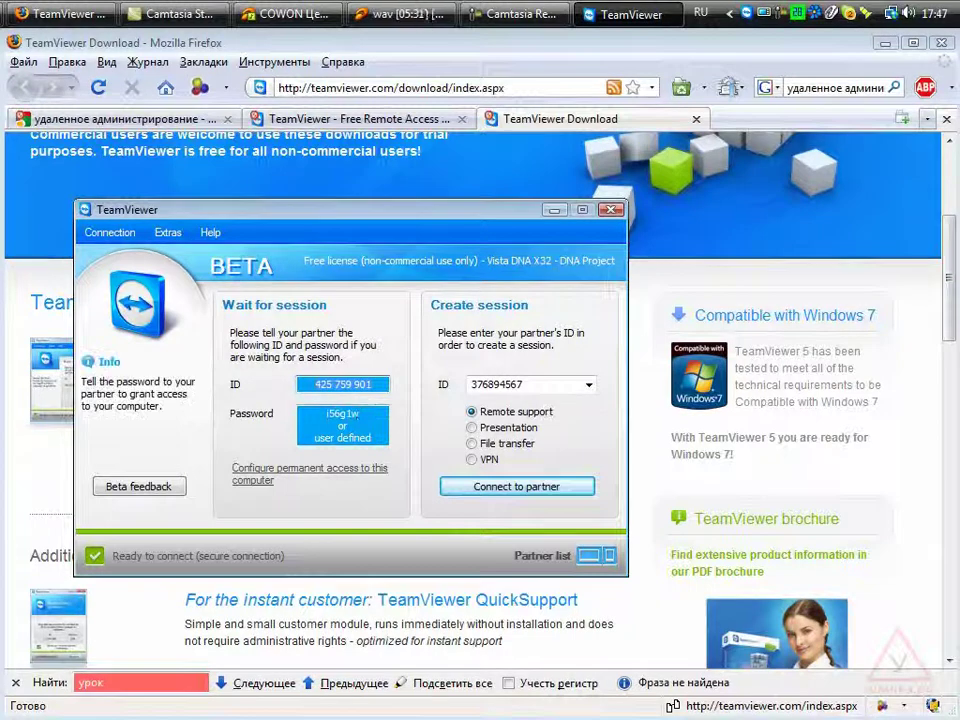
right_click(369, 416)
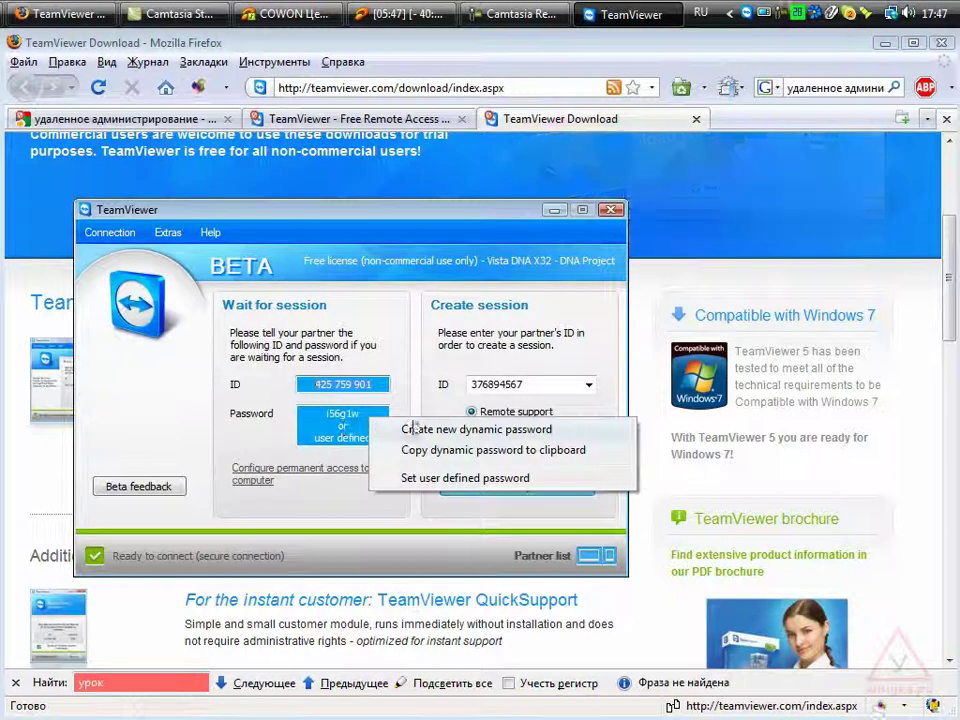
left_click(410, 429)
right_click(365, 418)
left_click(410, 429)
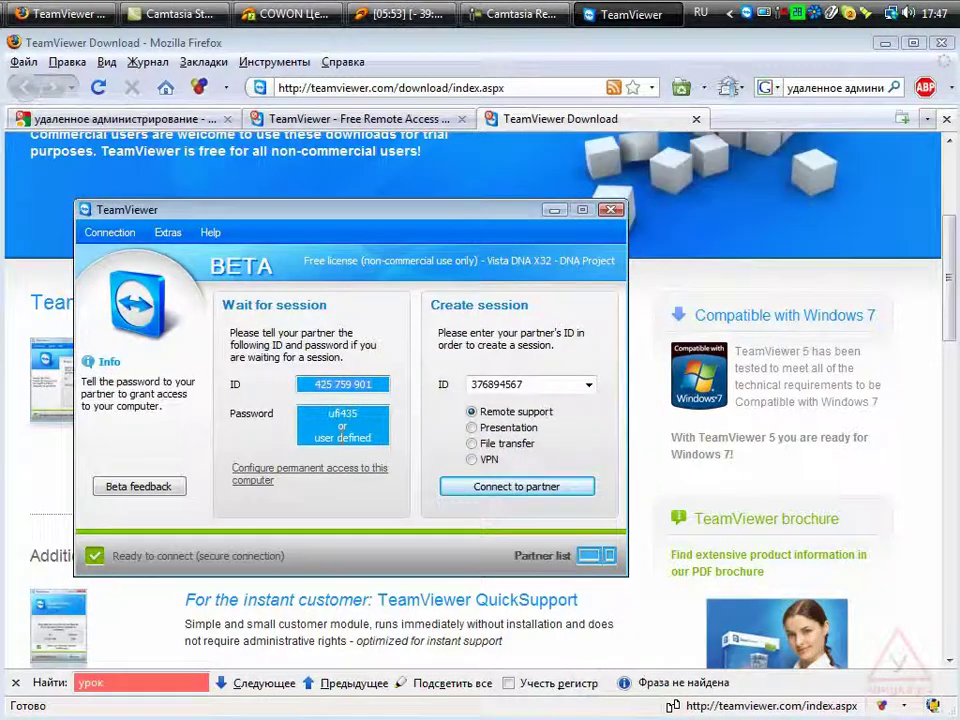
Examine the user-defined password settings in the security options and close them without saving changes.
right_click(342, 440)
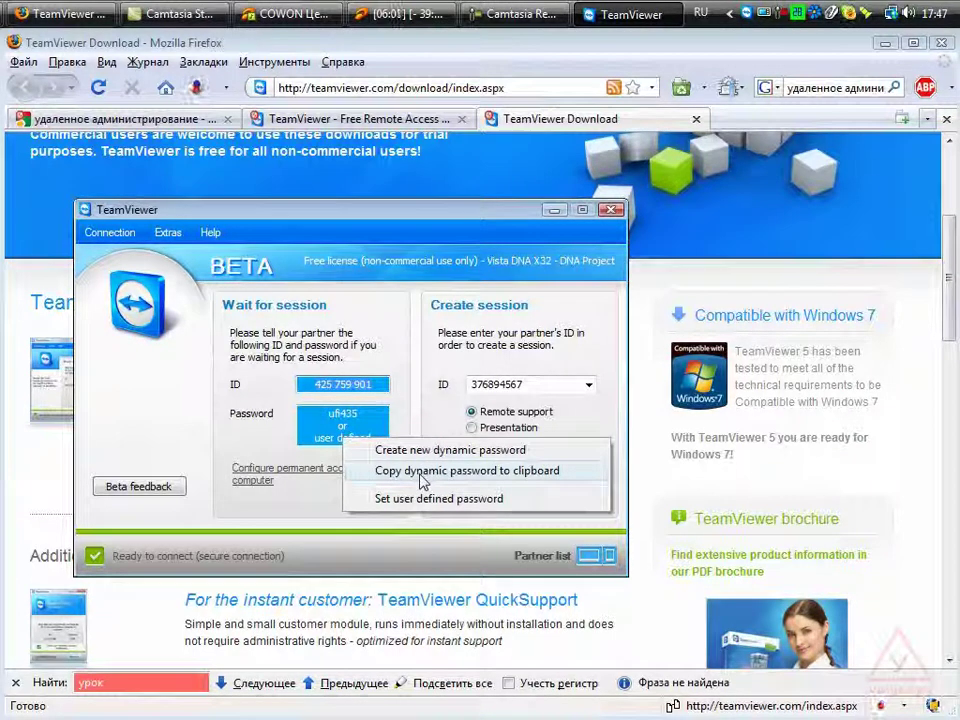
mouse_move(349, 428)
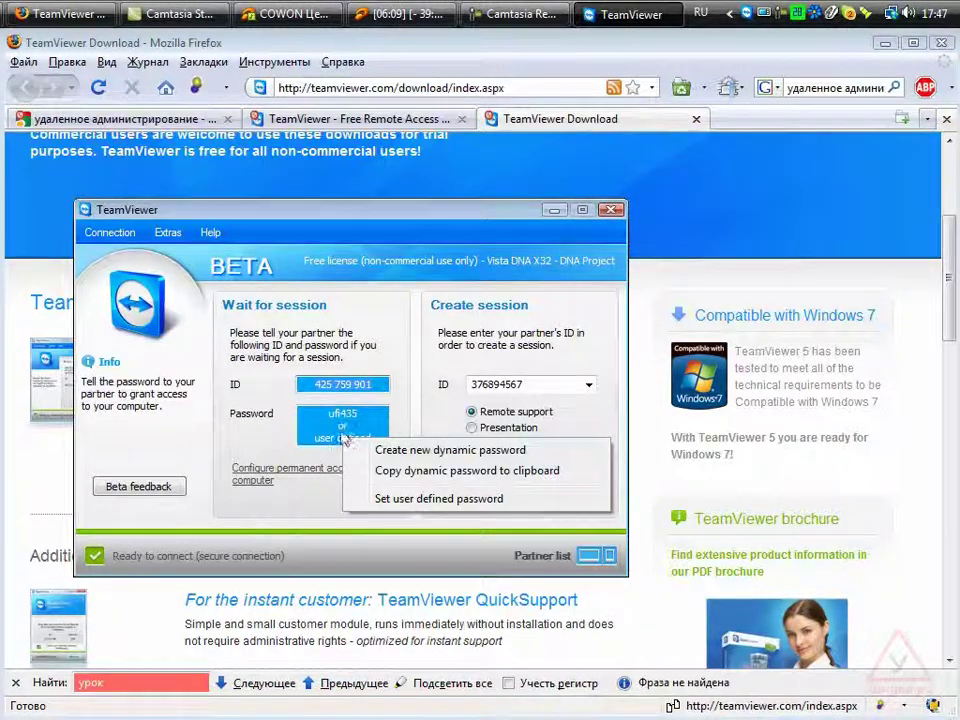
left_click(453, 499)
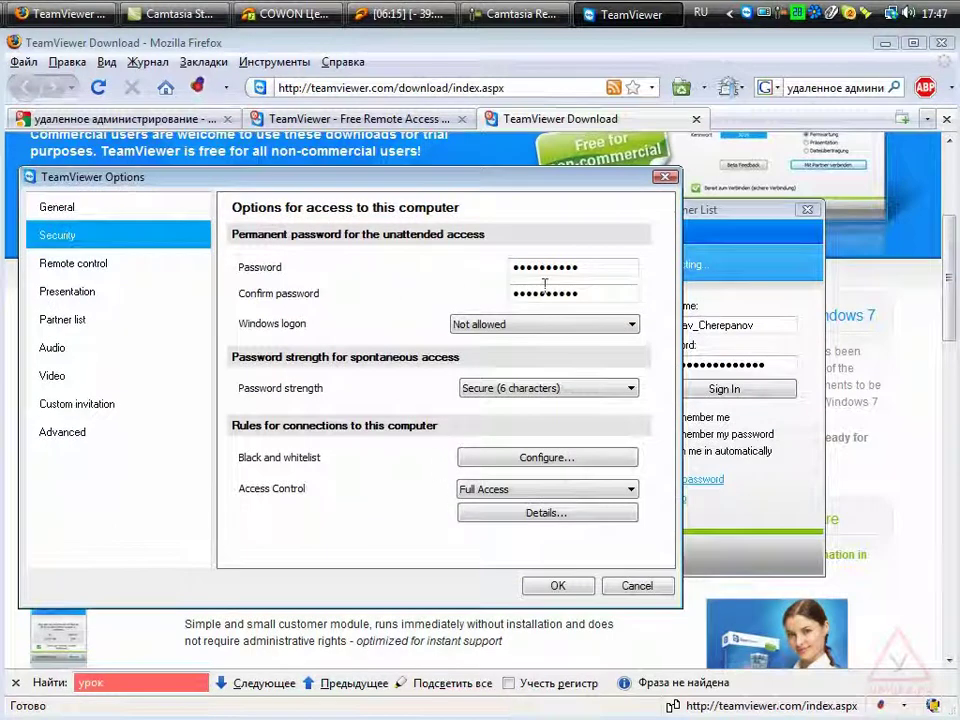
left_click_drag(610, 268, 508, 268)
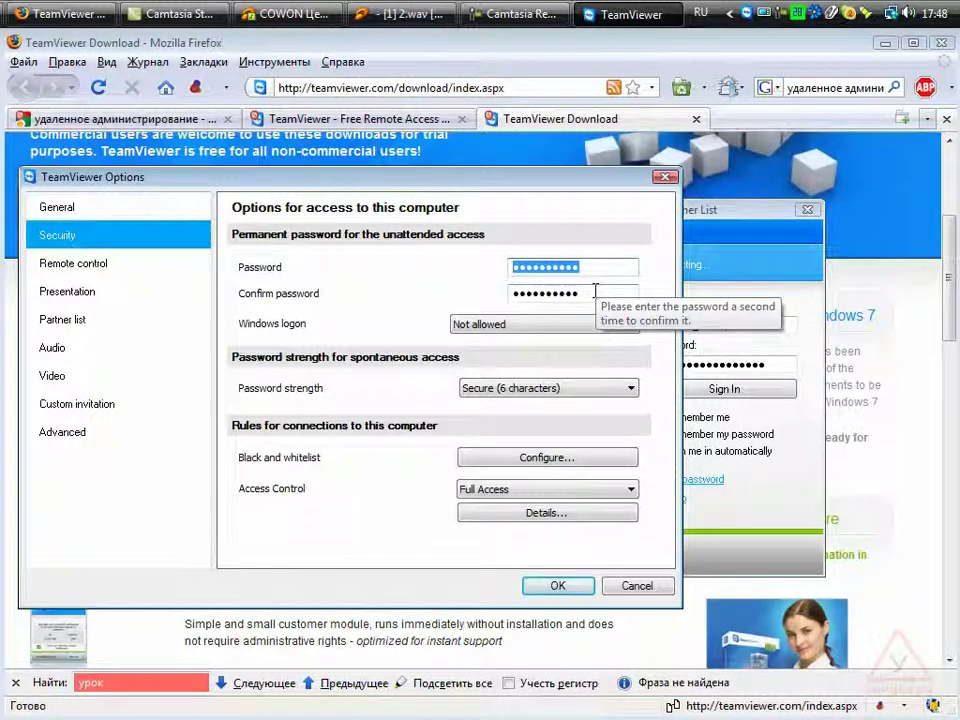
left_click(664, 178)
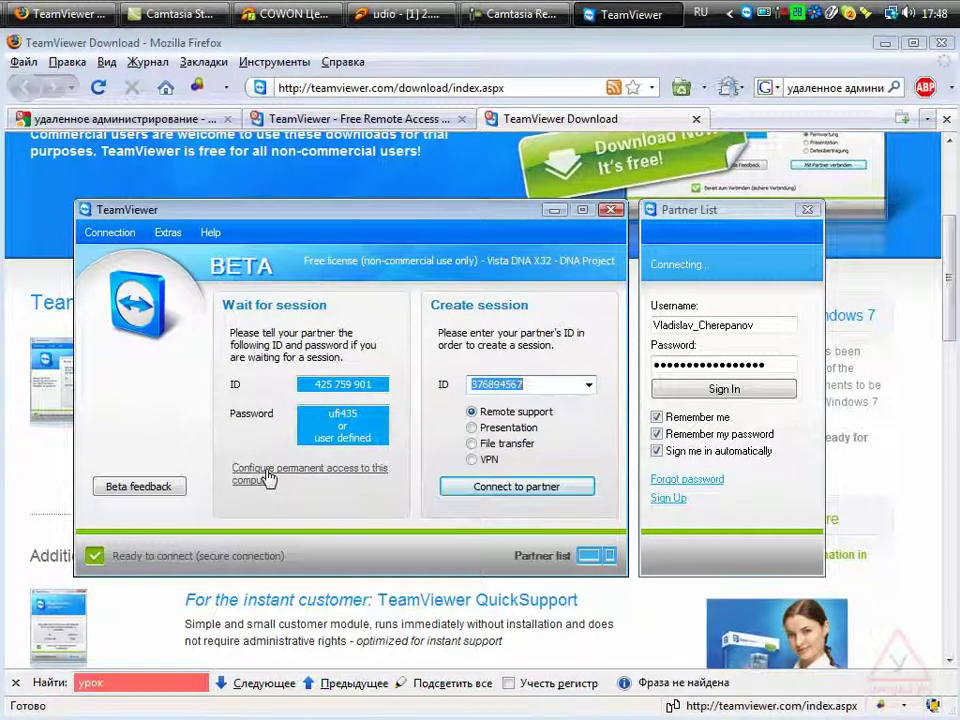
Configure permanent access to this computer, accepting the prefilled password and keeping Start TeamViewer with Windows enabled.
left_click(326, 476)
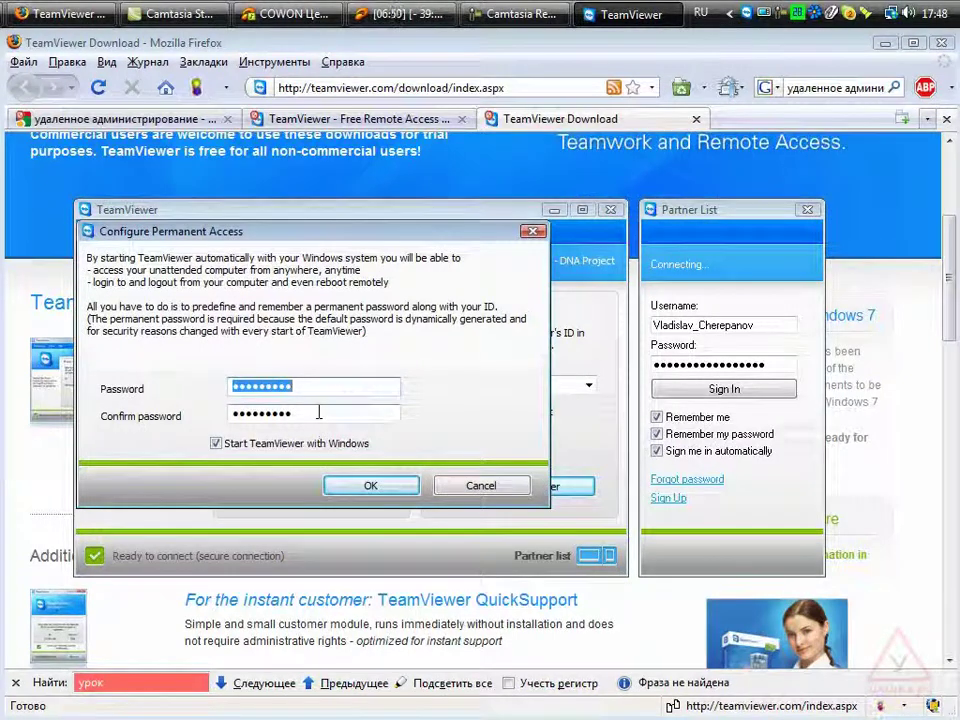
left_click(336, 487)
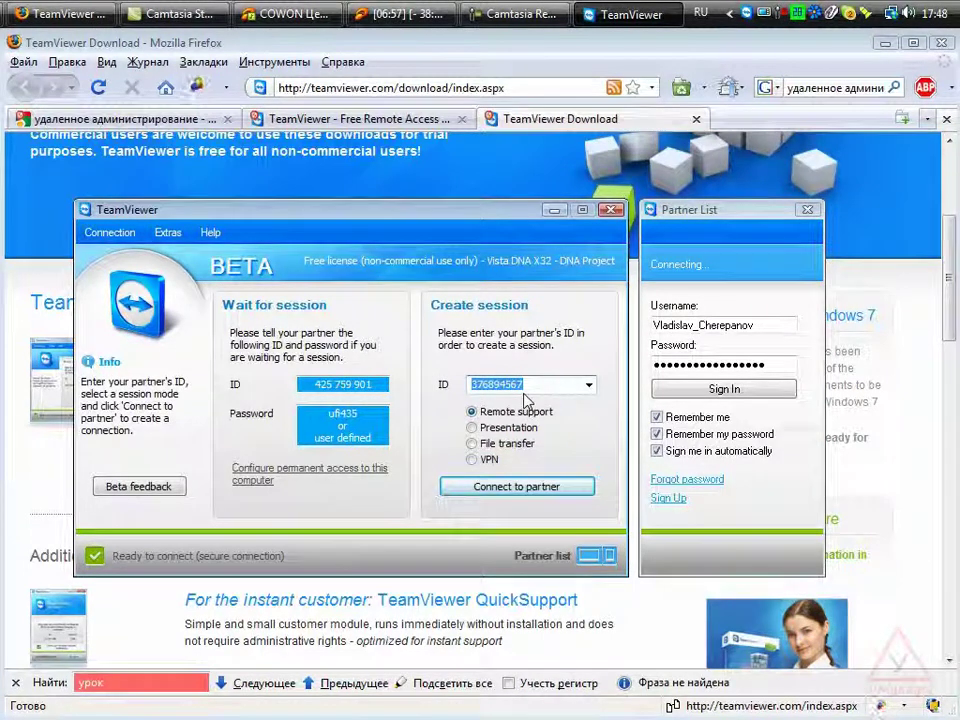
Try the Presentation session mode, return to Remote support and look through the list of saved partner IDs.
left_click(473, 427)
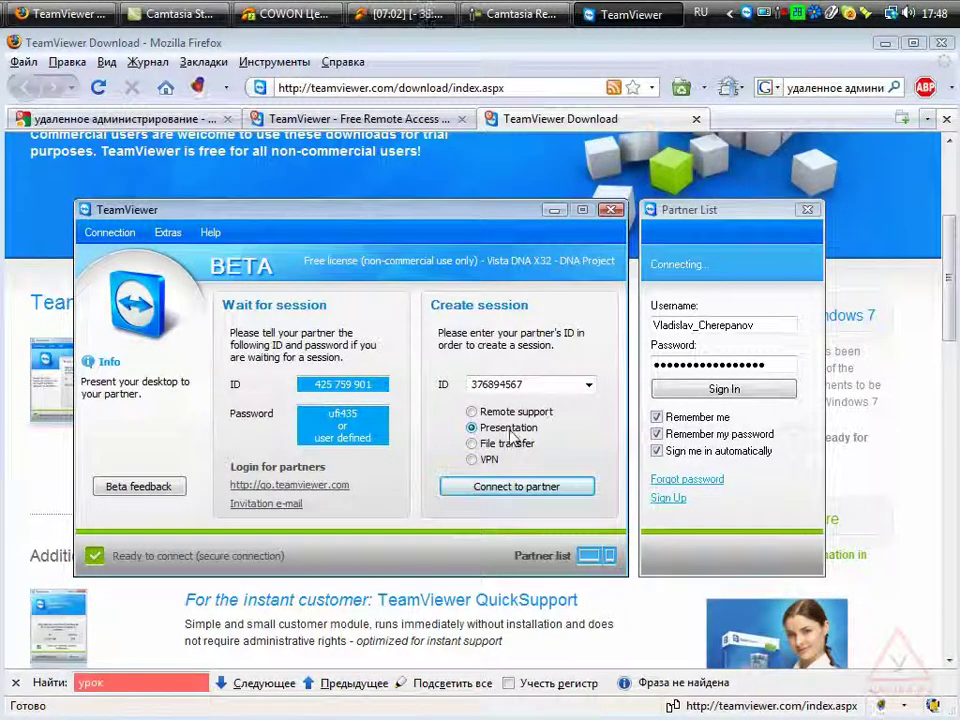
left_click(489, 411)
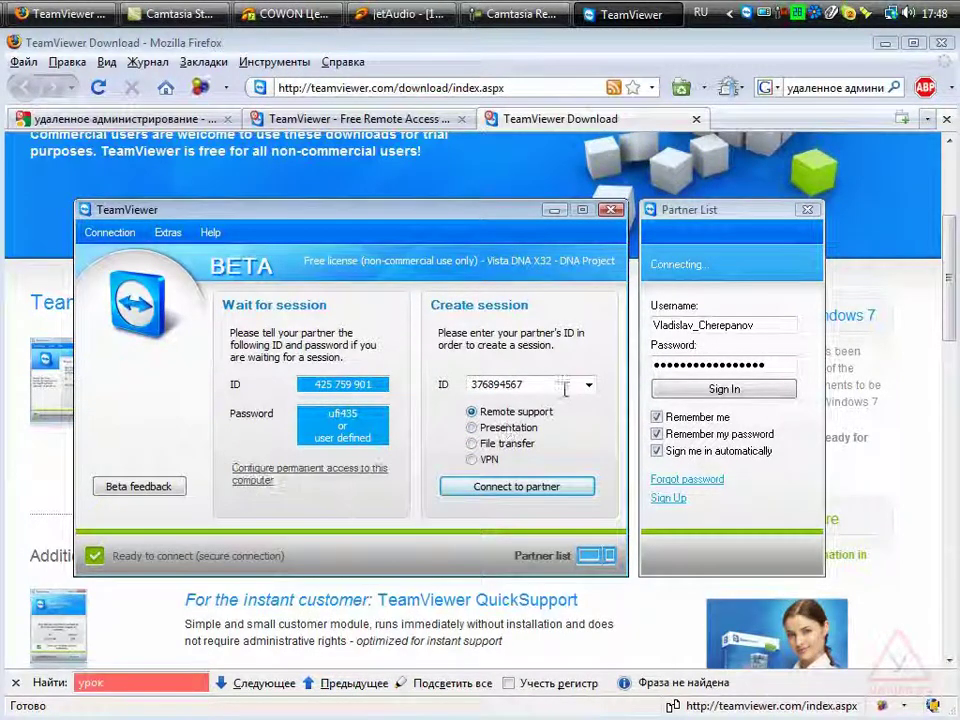
left_click(588, 386)
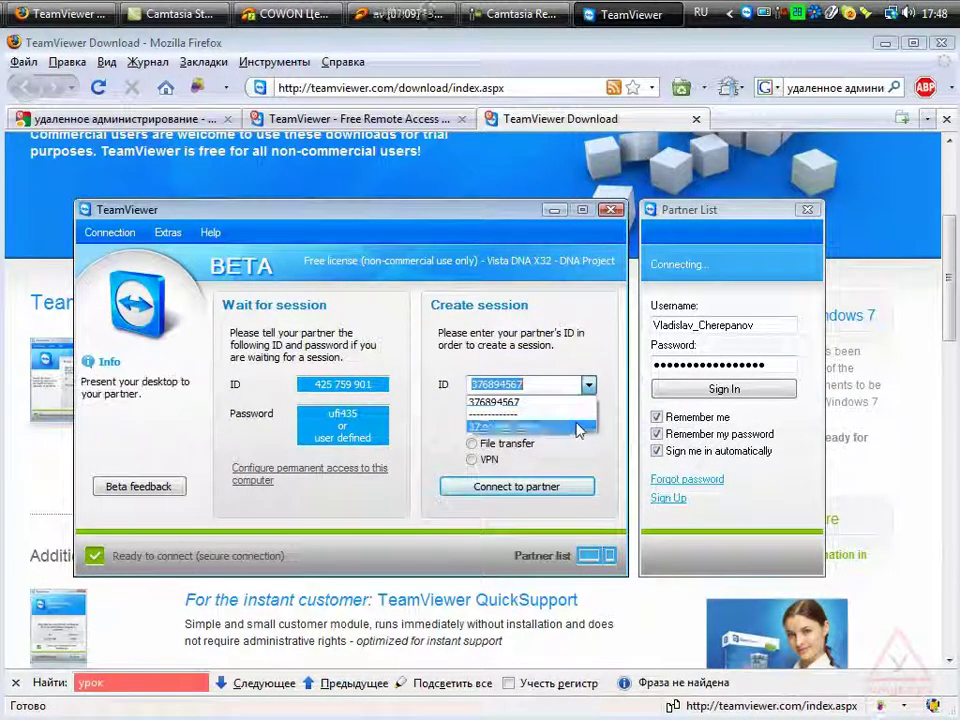
left_click(606, 394)
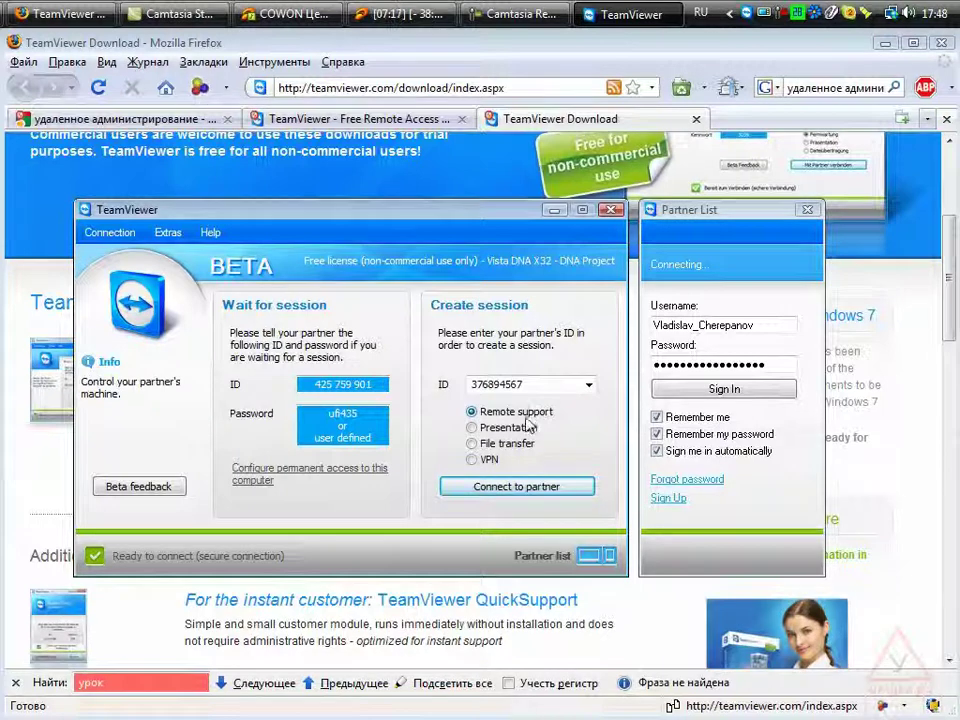
Try the Presentation, File transfer and VPN session modes in turn and return to Remote support.
left_click(510, 428)
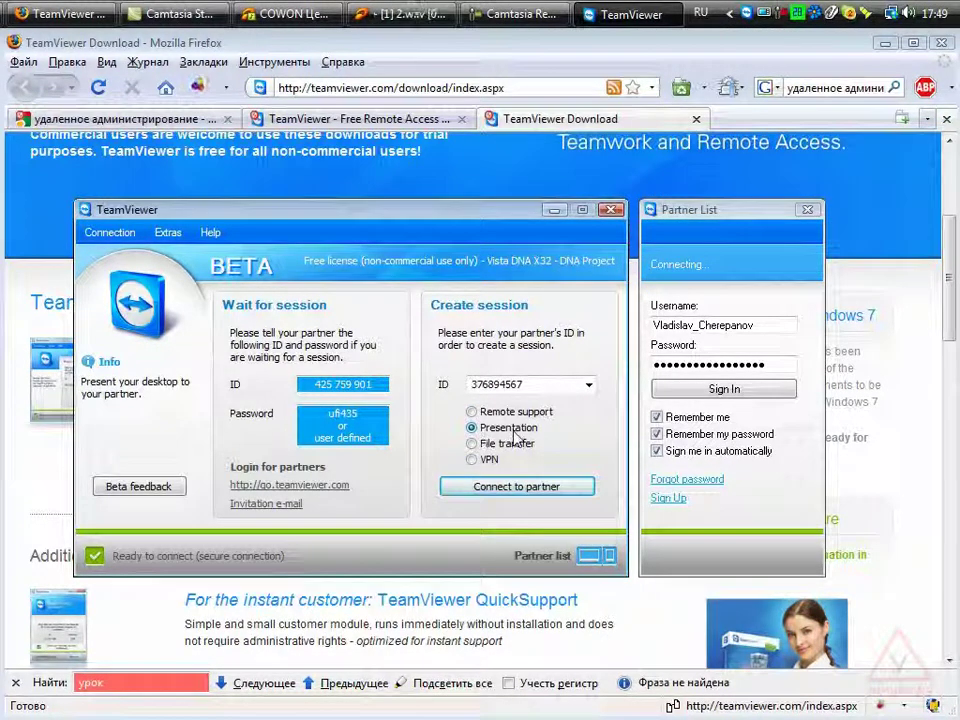
left_click(496, 444)
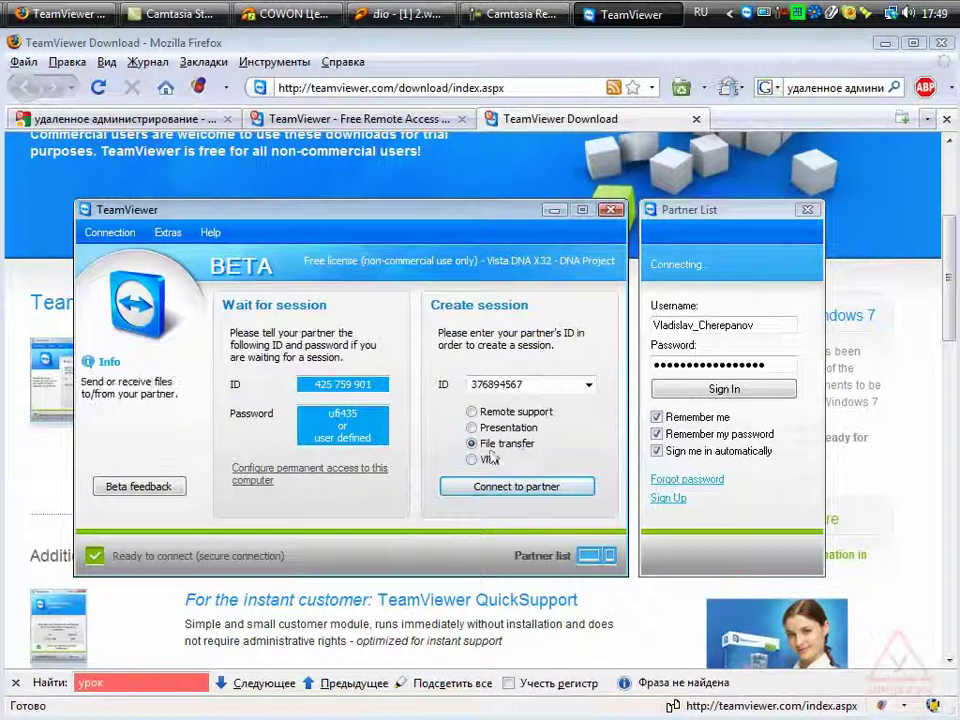
left_click(486, 460)
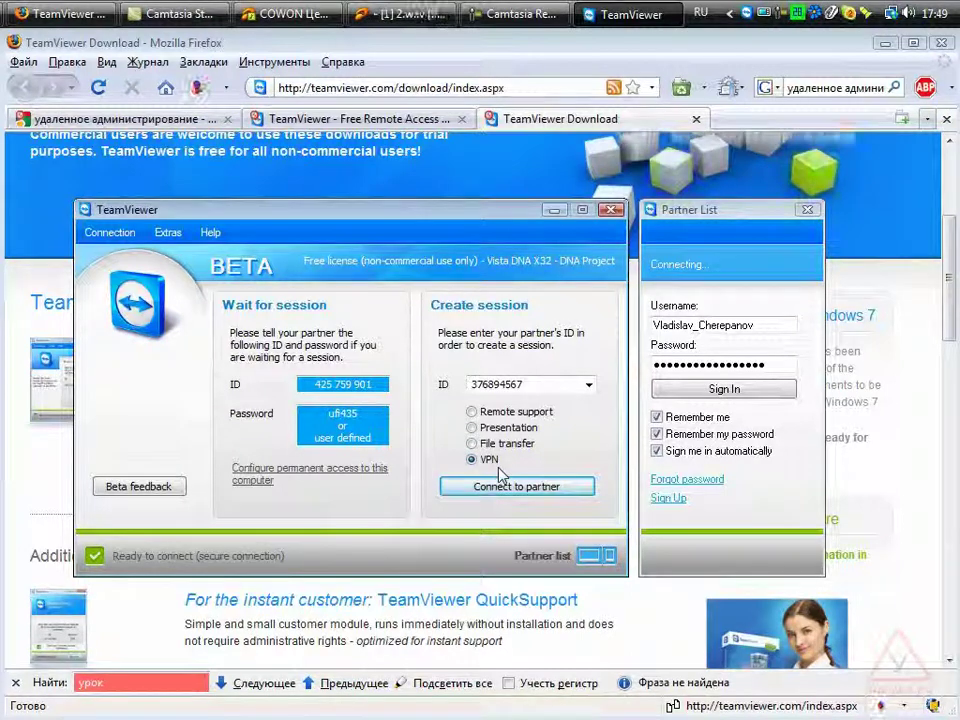
left_click(490, 412)
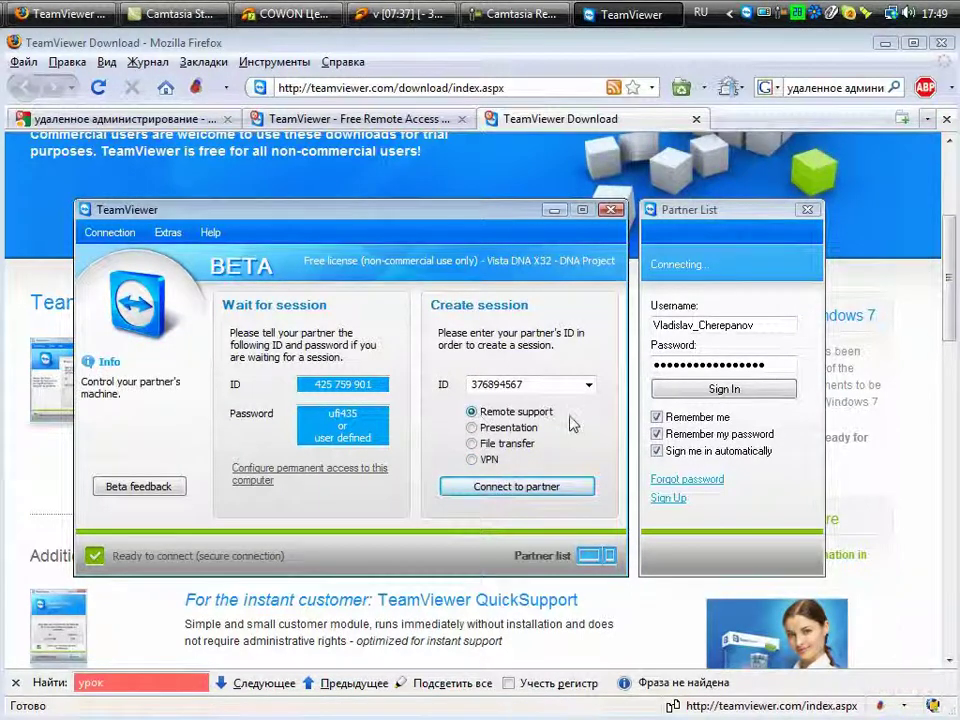